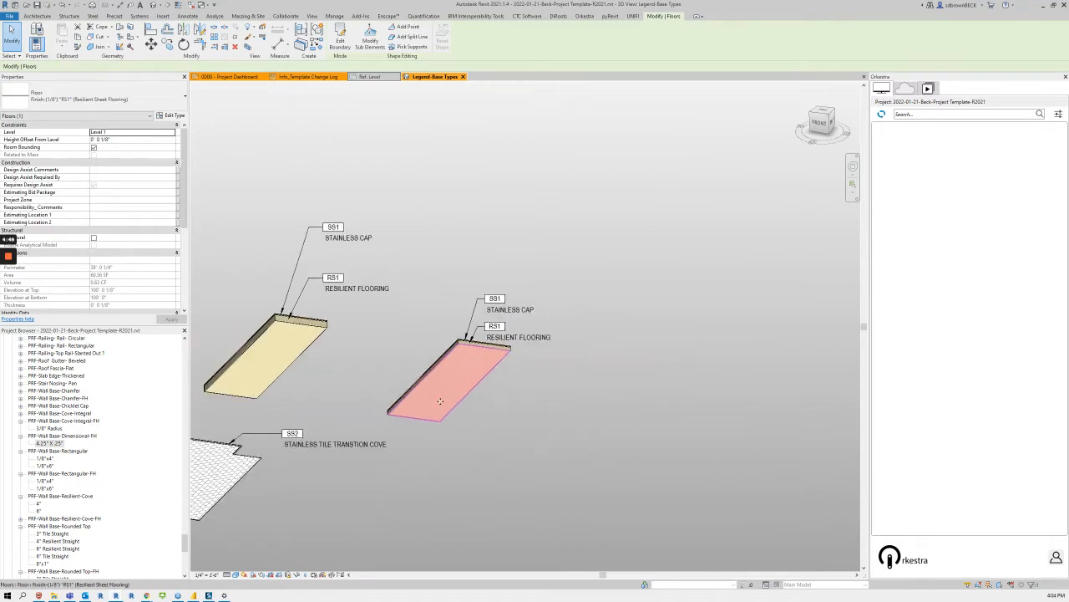
# Step: Copy the rightmost resilient sheet floor into the empty space beside it and select the copy's slab edge
pyautogui.keyDown('ctrl'); pyautogui.moveTo(441, 401); pyautogui.dragTo(571, 421); pyautogui.keyUp('ctrl')
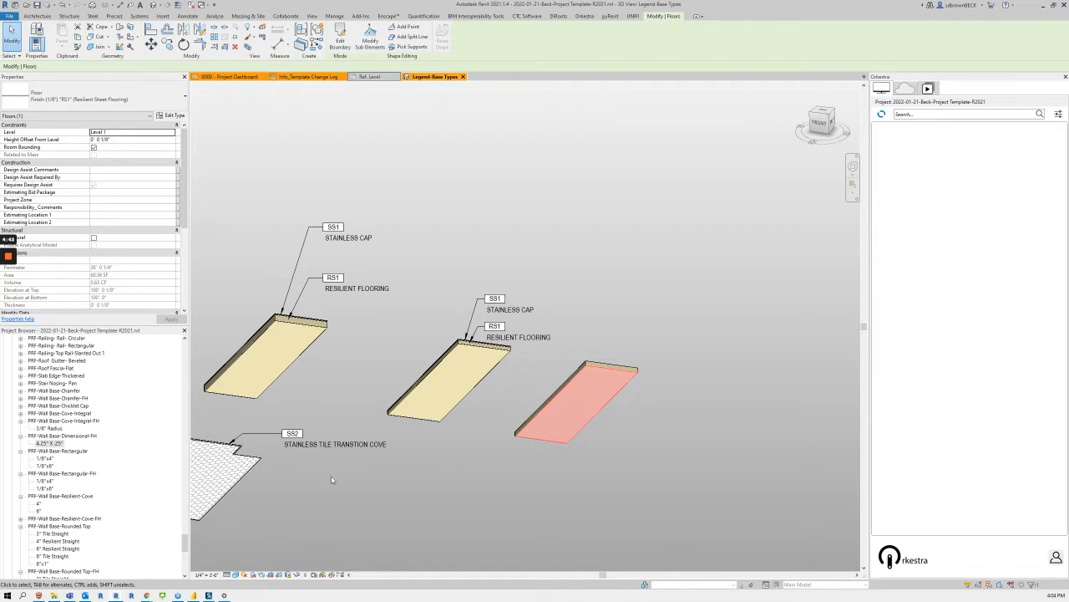
pyautogui.click(608, 365)
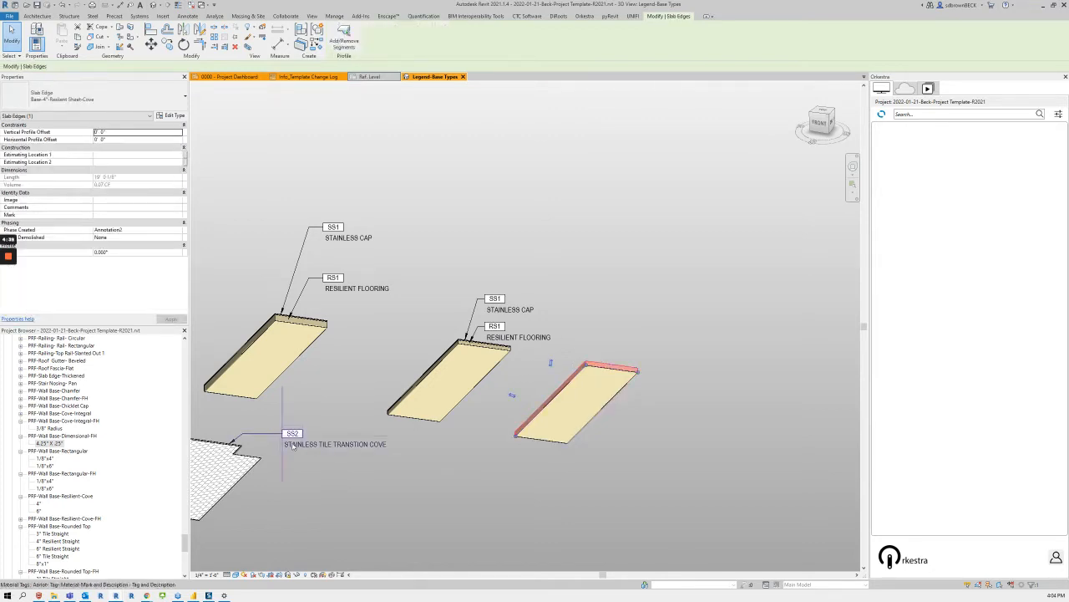
# Step: Try a Height of 6" on the wall base profile in the Ref. Level view and undo the change
pyautogui.click(376, 76)
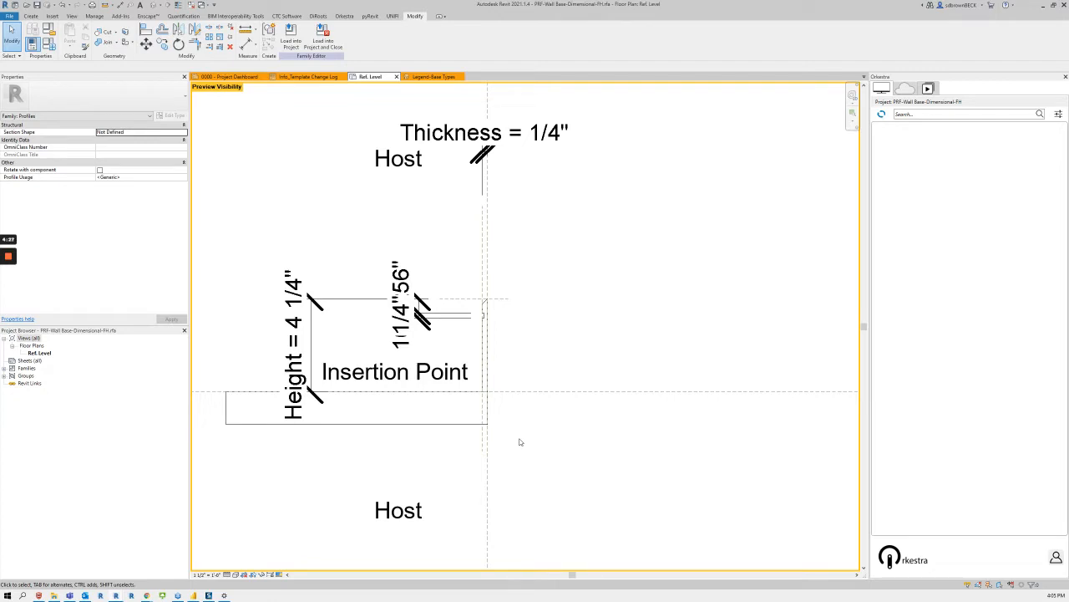
pyautogui.click(299, 336)
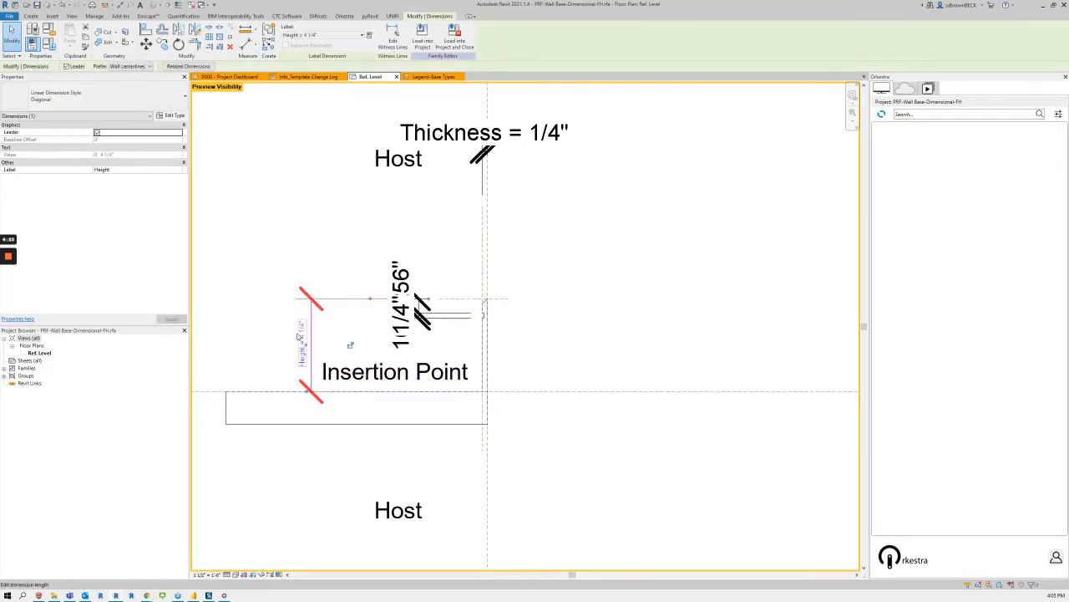
pyautogui.click(299, 337)
pyautogui.write('6"')
pyautogui.press('Return')
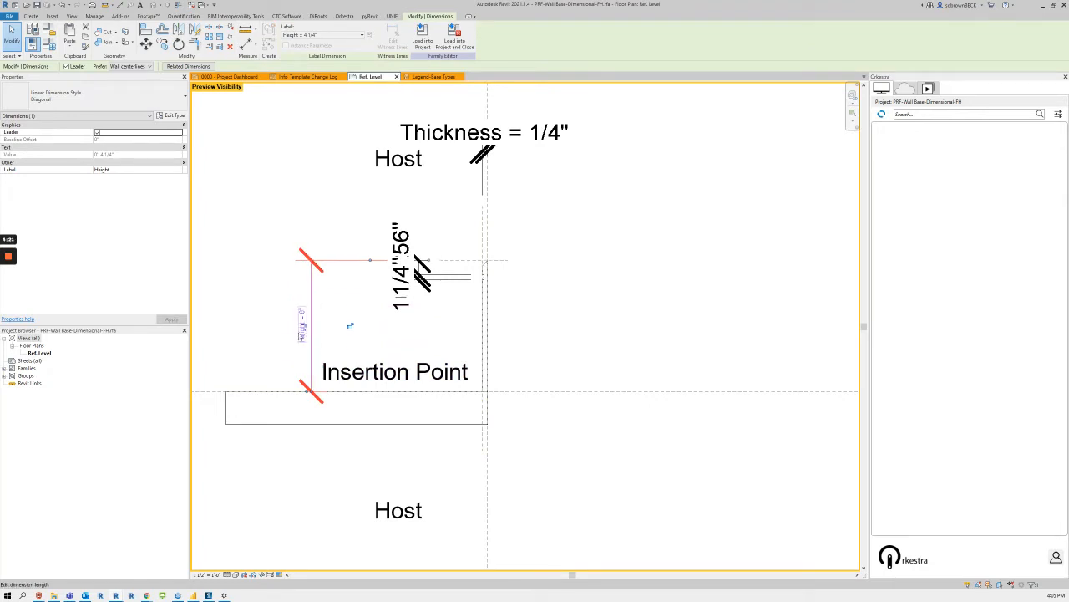
pyautogui.hotkey('ctrl', 'z')
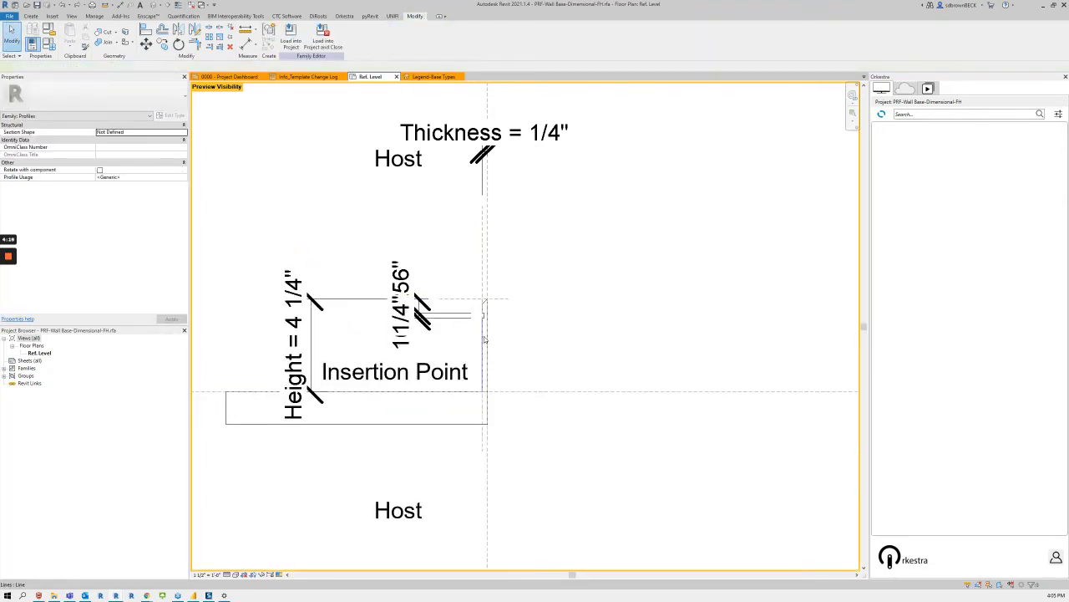
# Step: Examine the profile's position relative to the host face and insertion point, checking the two origin-defining reference planes
pyautogui.scroll(-2, 509, 335)
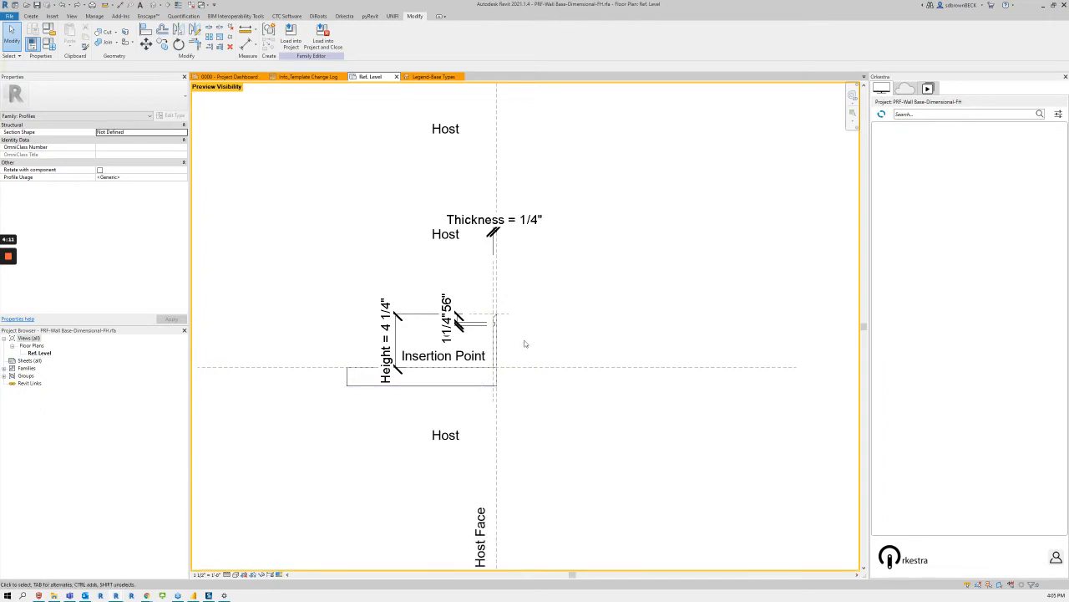
pyautogui.scroll(2, 524, 343)
pyautogui.scroll(-1, 525, 344)
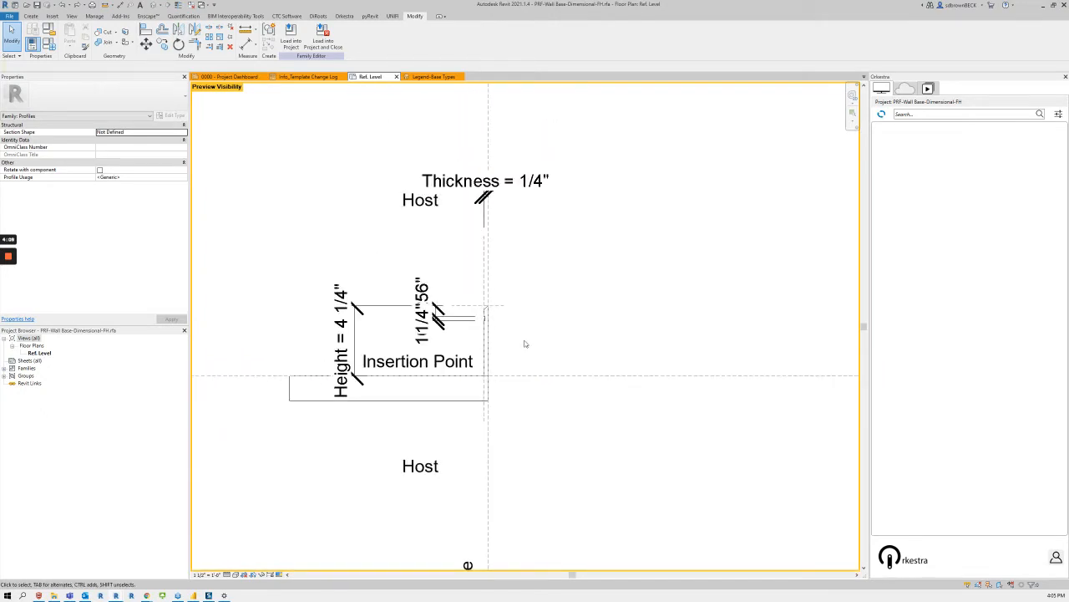
pyautogui.click(493, 246)
pyautogui.keyDown('ctrl'); pyautogui.click(544, 375); pyautogui.keyUp('ctrl')
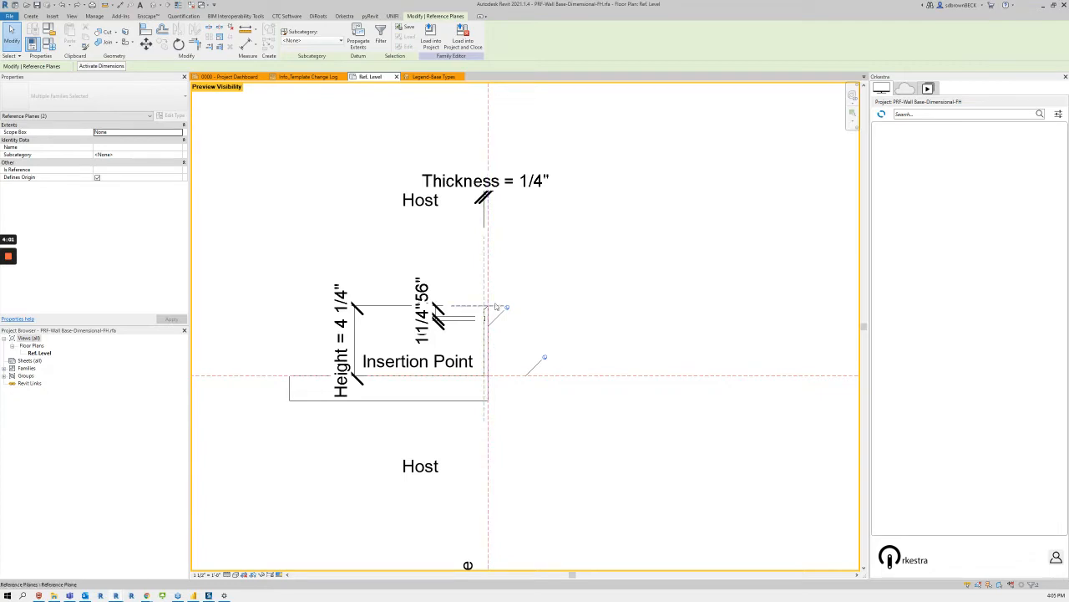
pyautogui.scroll(-2, 429, 231)
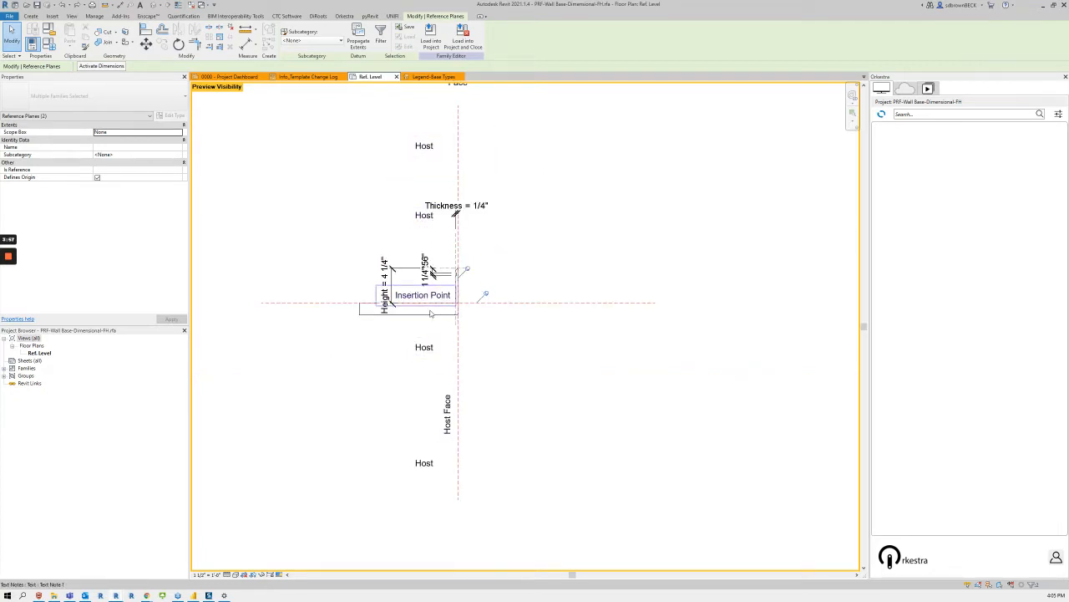
pyautogui.scroll(3, 470, 318)
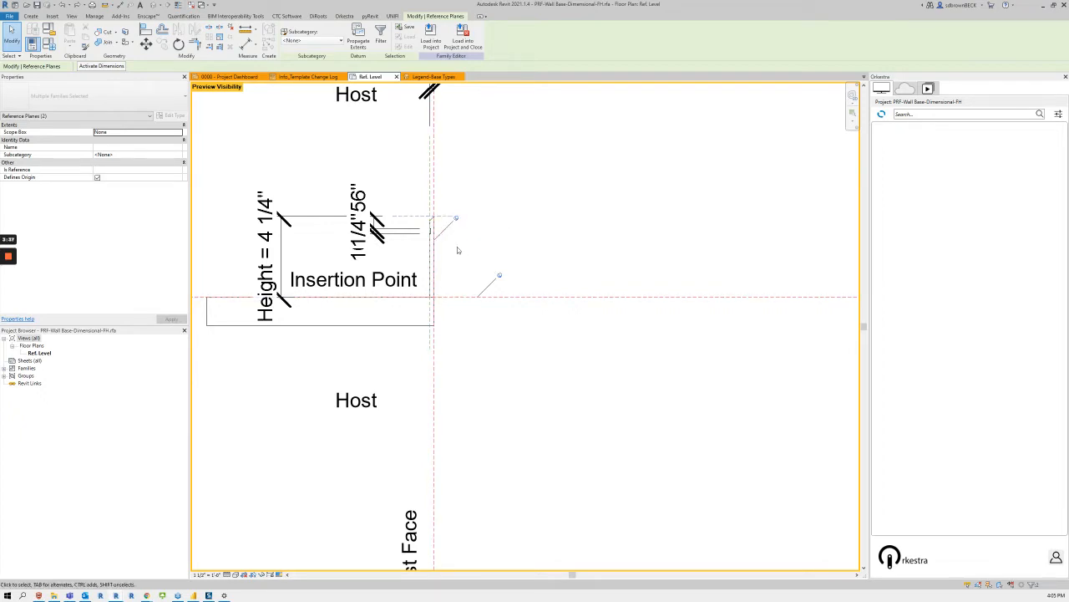
# Step: In the Legend-Base Types project view, duplicate the PRF-Wall Base-Dimensional-FH type 4.25" X .25" as 6" X .25"
pyautogui.click(418, 78)
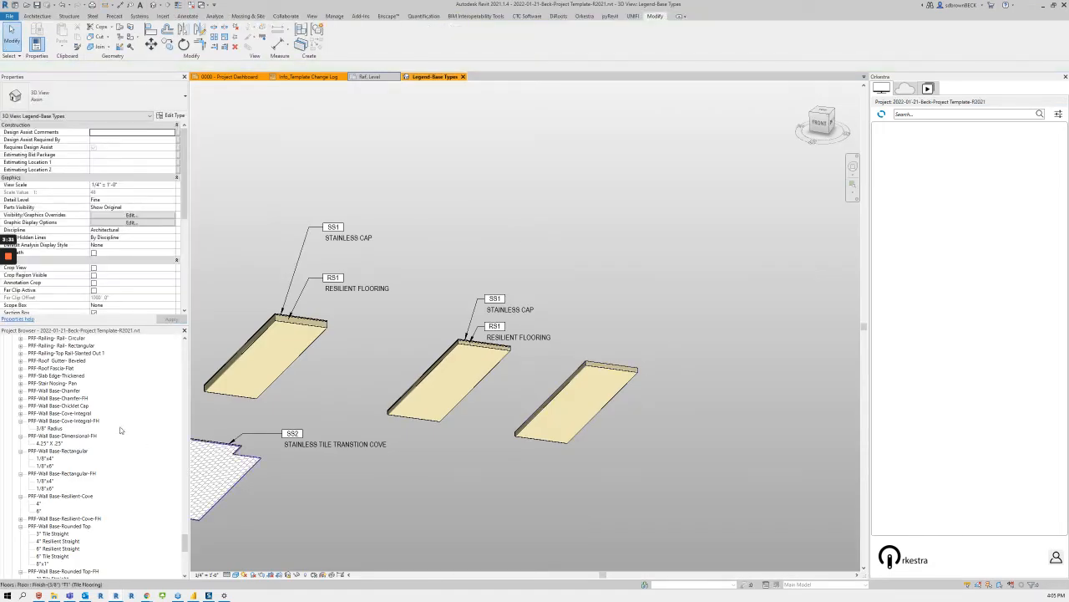
pyautogui.click(56, 437)
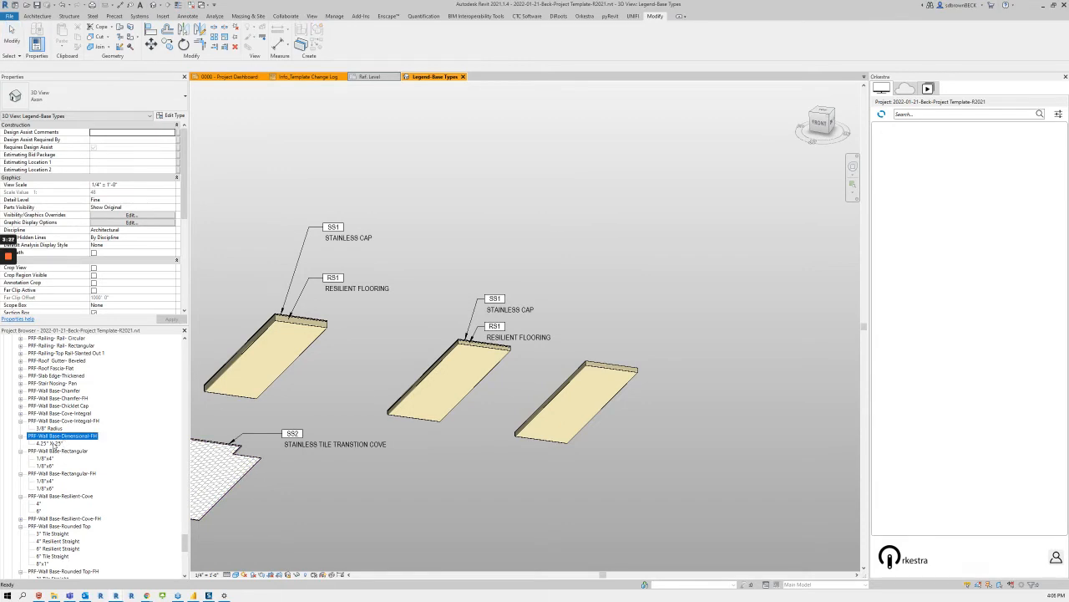
pyautogui.doubleClick(52, 443)
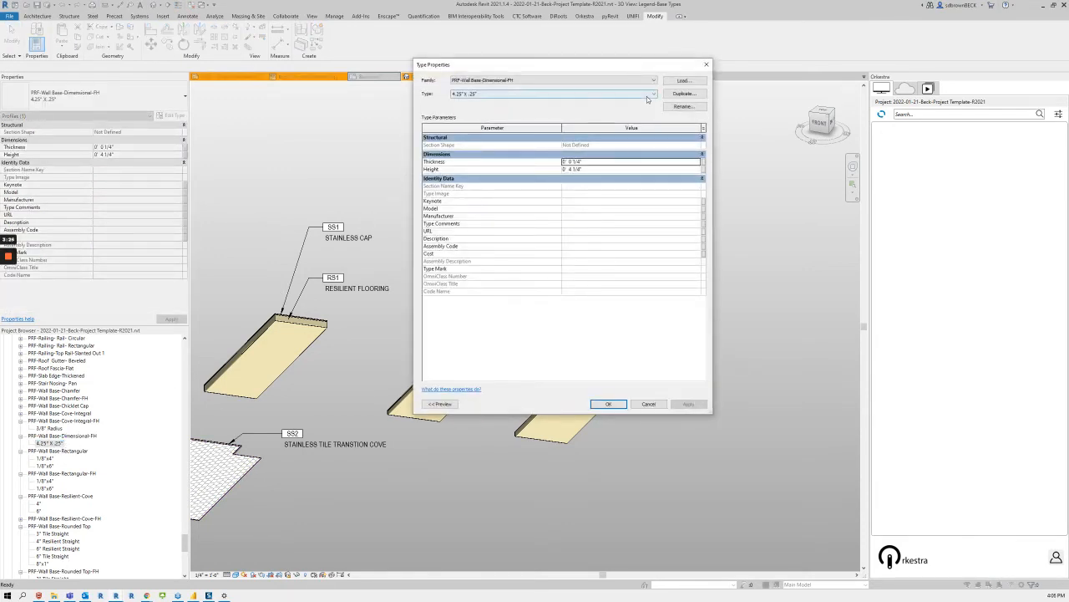
pyautogui.click(684, 93)
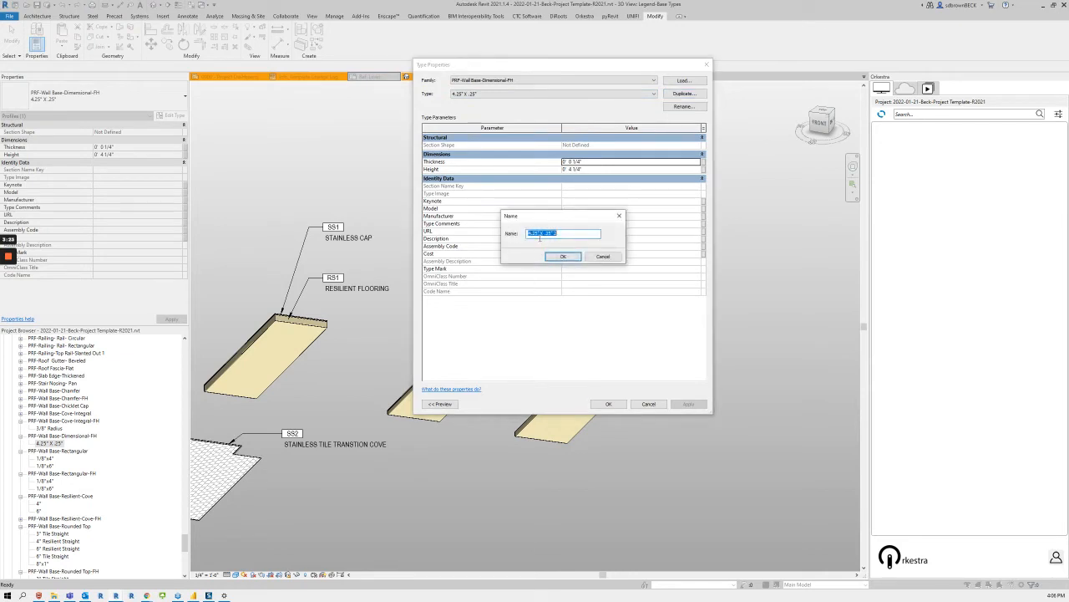
pyautogui.moveTo(540, 235); pyautogui.dragTo(507, 235)
pyautogui.write('4')
pyautogui.press('BackSpace')
pyautogui.press('BackSpace')
pyautogui.click(563, 255)
# Step: Set the new profile type's Height to 6" and accept the type properties
pyautogui.click(604, 169)
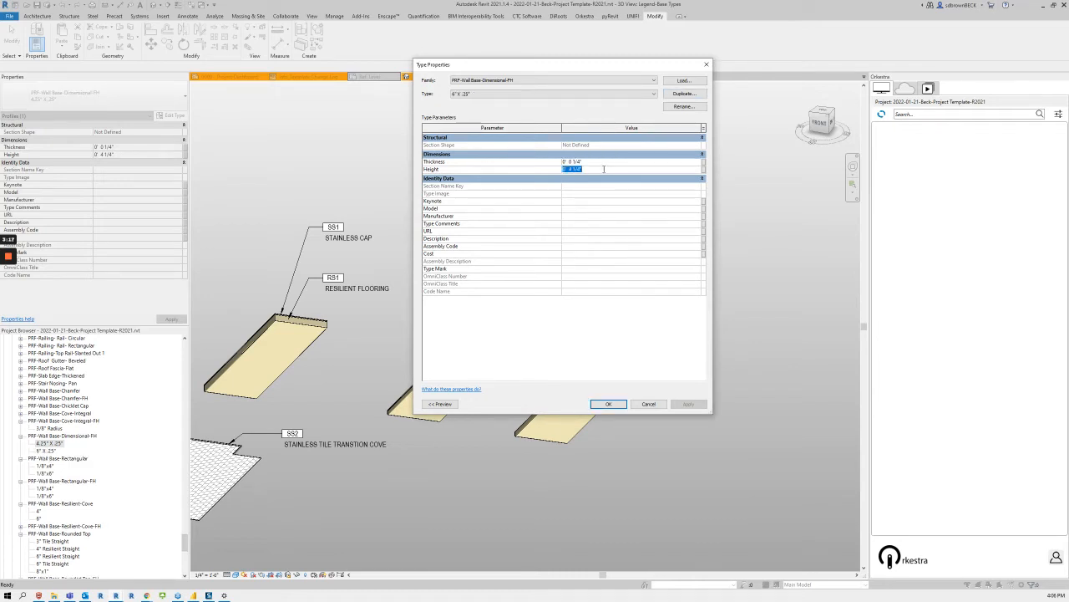
pyautogui.write('6"')
pyautogui.click(608, 404)
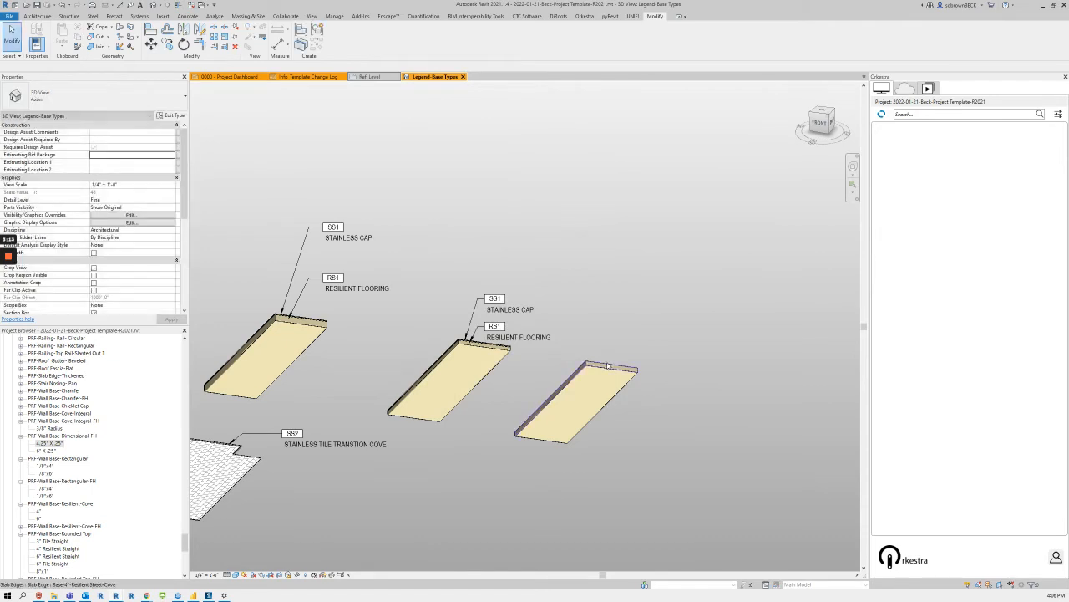
# Step: Duplicate the type of the copied floor's slab edge as Base-4.25"-Resilient Base-Dimensional
pyautogui.click(610, 368)
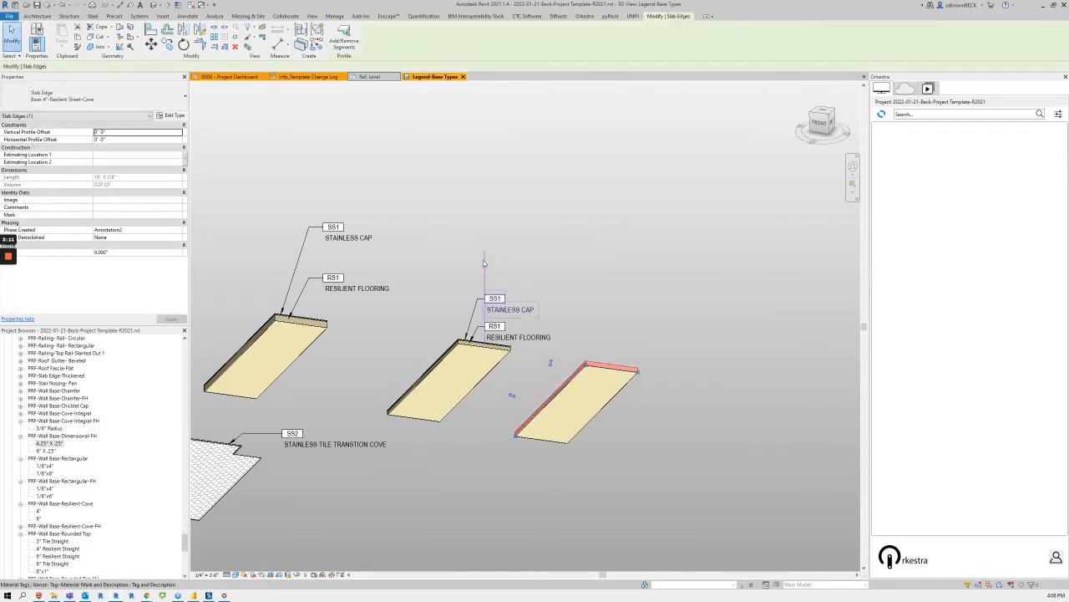
pyautogui.click(172, 116)
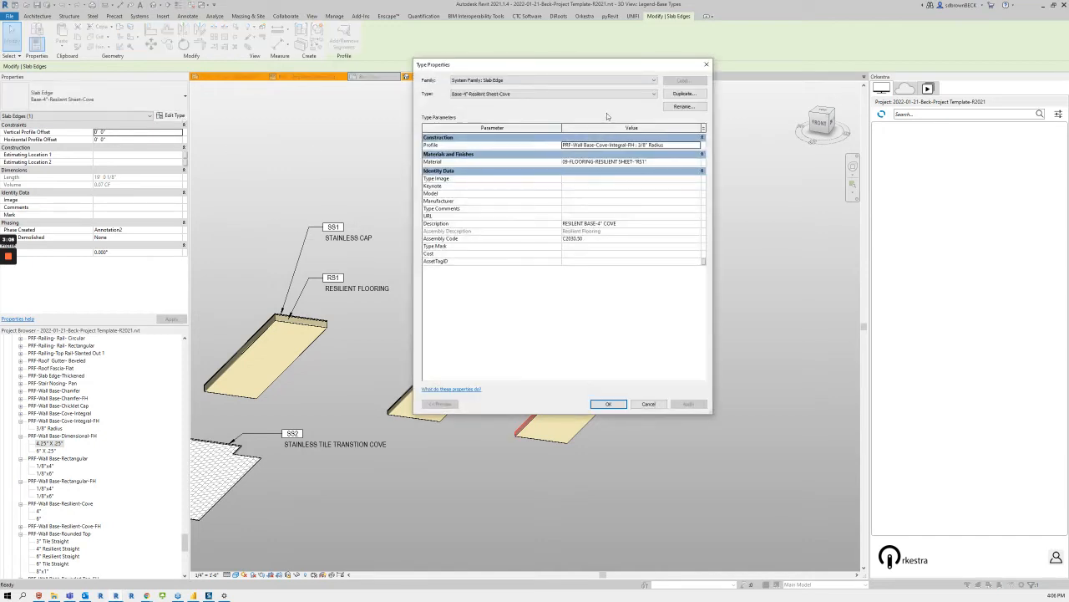
pyautogui.click(683, 95)
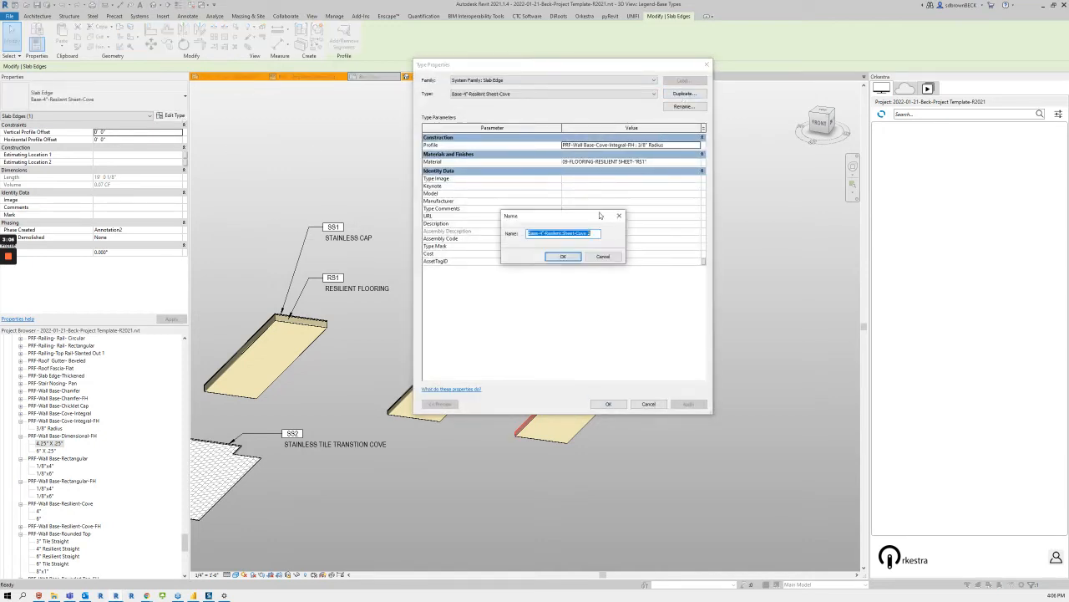
pyautogui.click(542, 234)
pyautogui.write('.25')
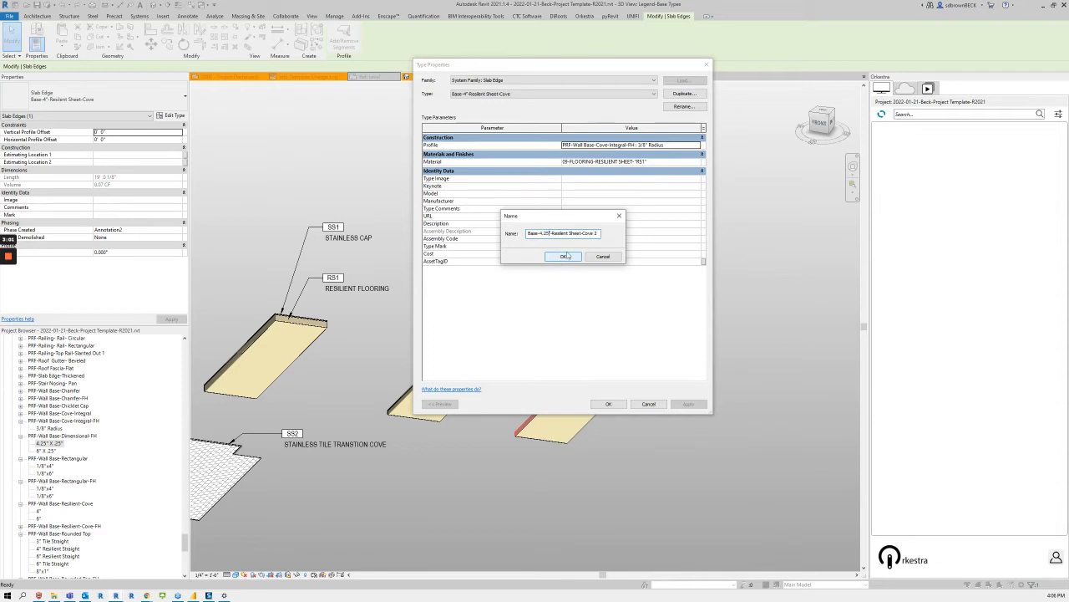
pyautogui.moveTo(570, 235); pyautogui.dragTo(645, 246)
pyautogui.write('Base-Dimensional')
pyautogui.press('Return')
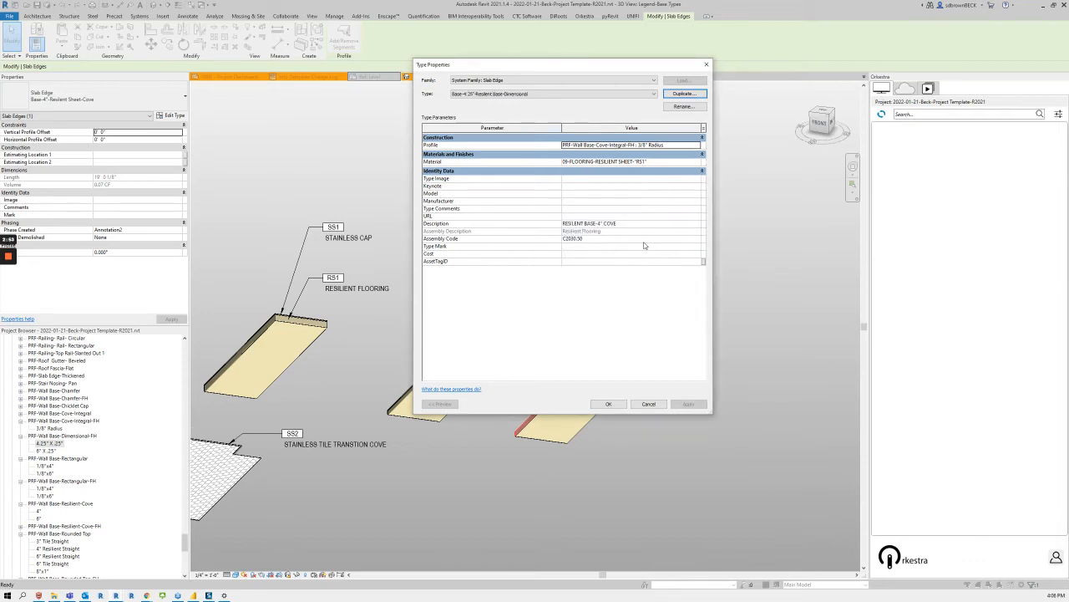
# Step: Assign the profile PRF-Wall Base-Dimensional-FH : 4.25" X .25" to the new slab edge type
pyautogui.click(630, 224)
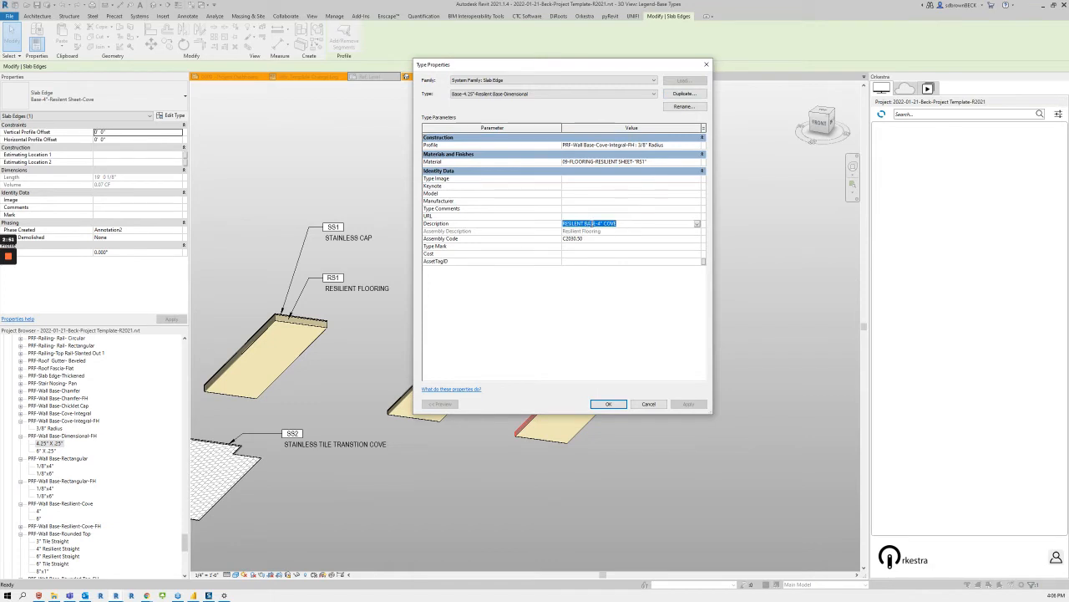
pyautogui.click(698, 145)
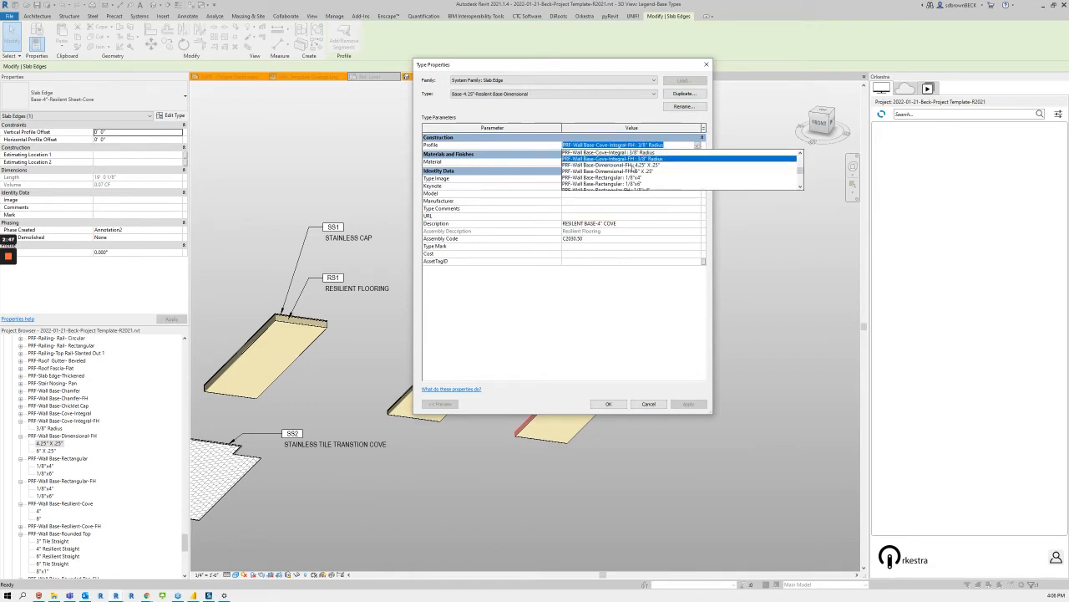
pyautogui.click(633, 166)
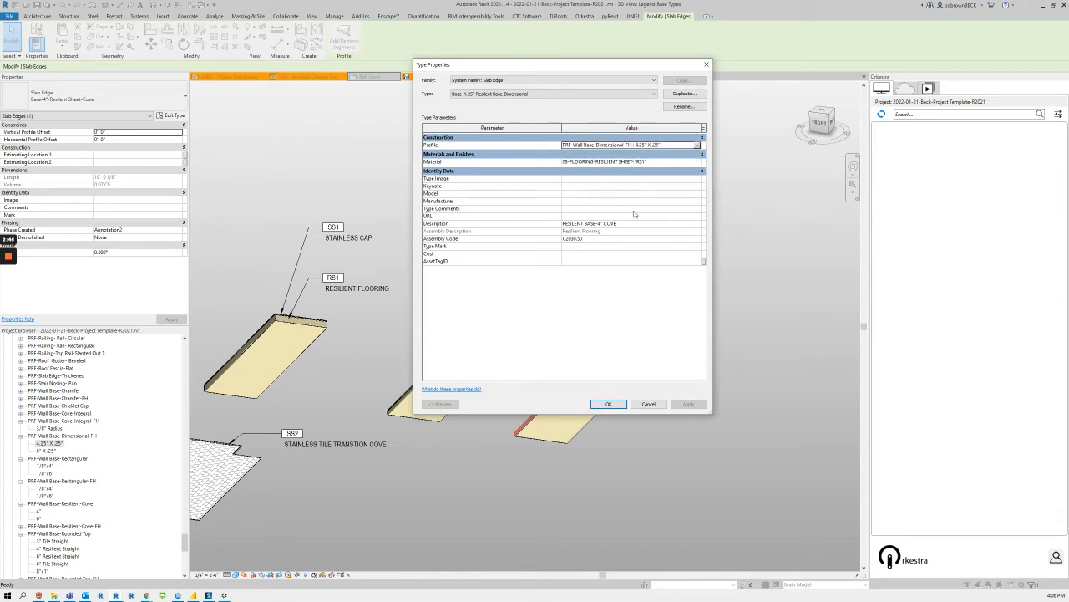
# Step: Open the material selection for the new slab edge type and search the materials for "base"
pyautogui.click(696, 162)
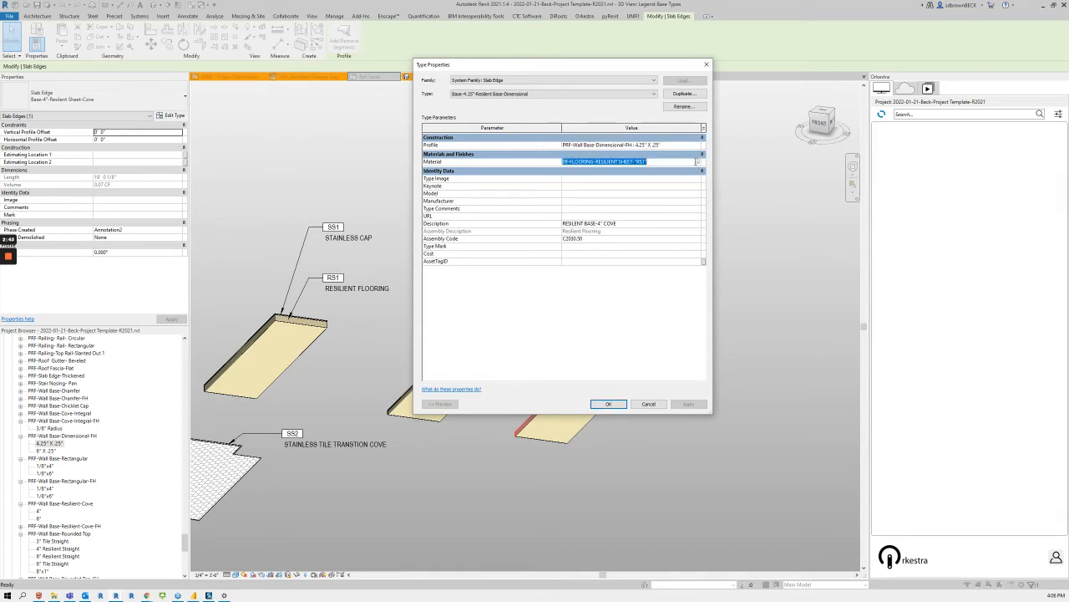
pyautogui.click(6, 292)
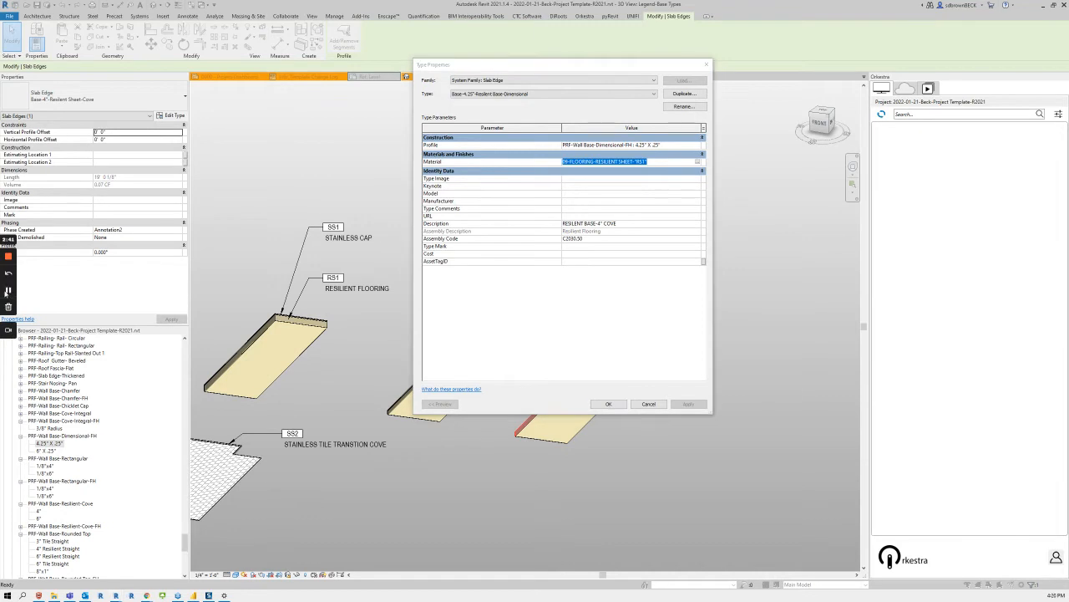
pyautogui.click(700, 165)
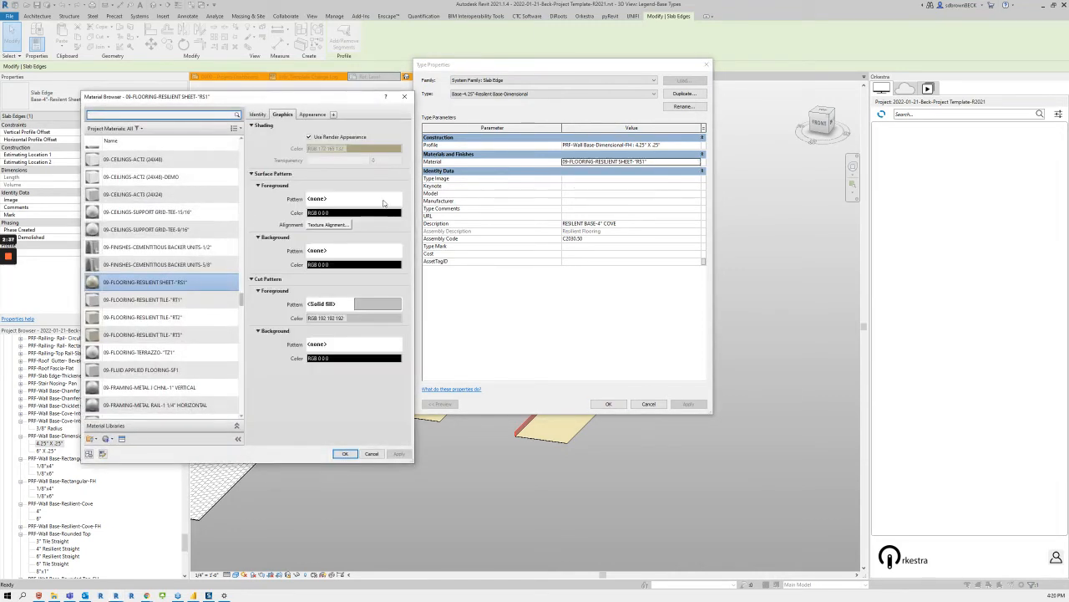
pyautogui.write('bas')
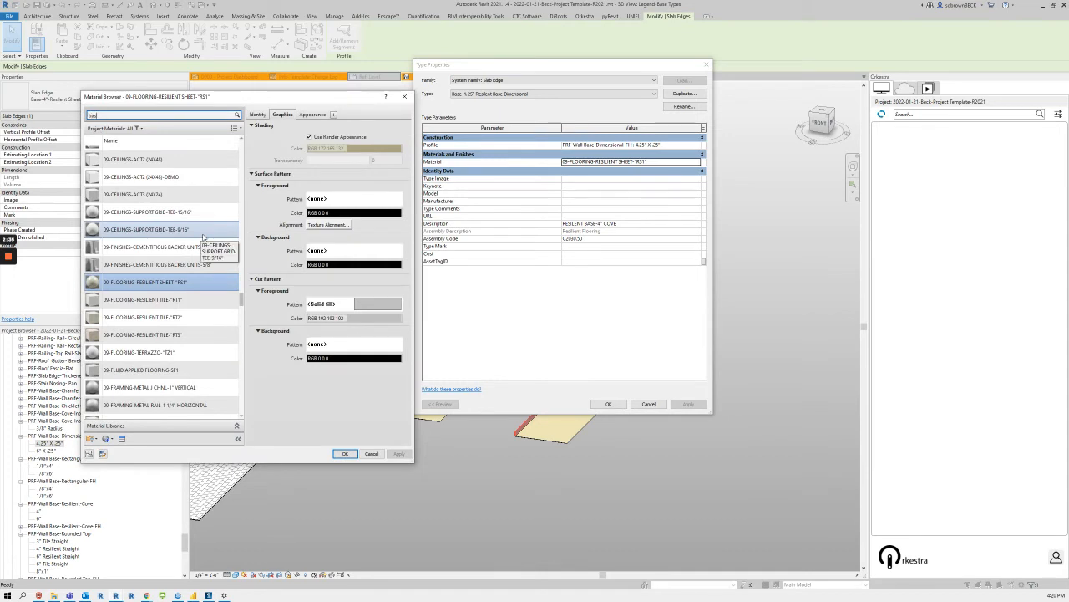
pyautogui.write('e')
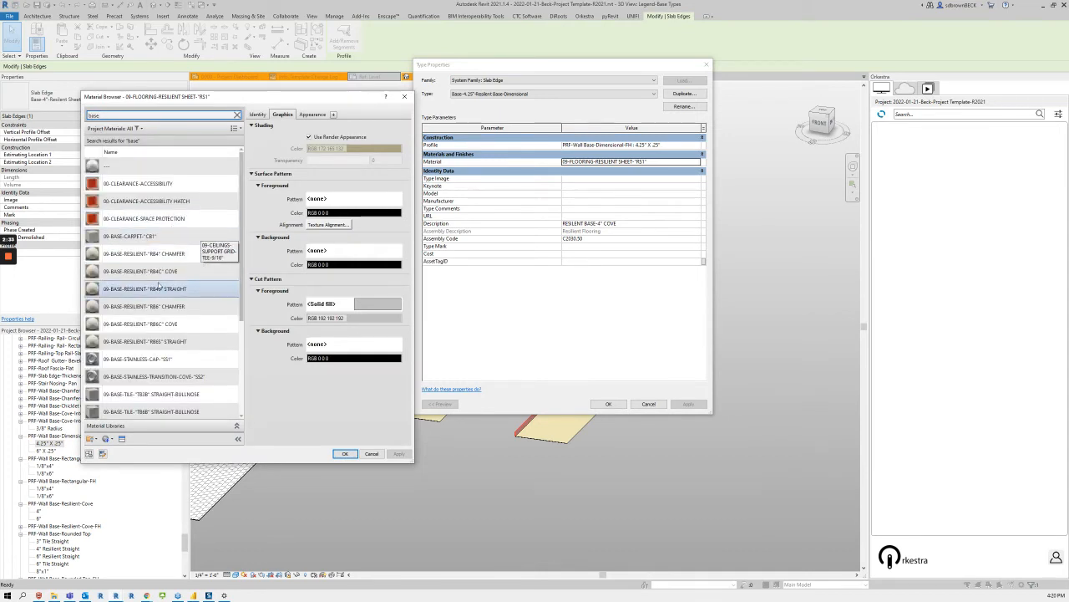
# Step: Duplicate the material 09-BASE-RESILIENT-"RB4C" COVE and name the copy 09-BASE-RESILIENT-"RB4D" DIMENSIONAL
pyautogui.click(154, 274)
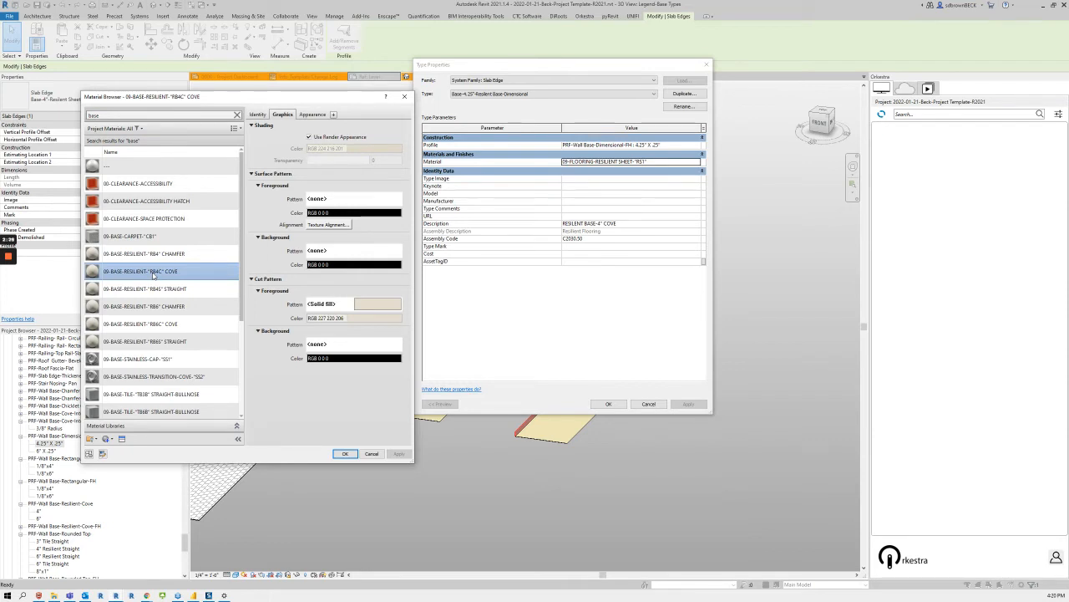
pyautogui.rightClick(154, 276)
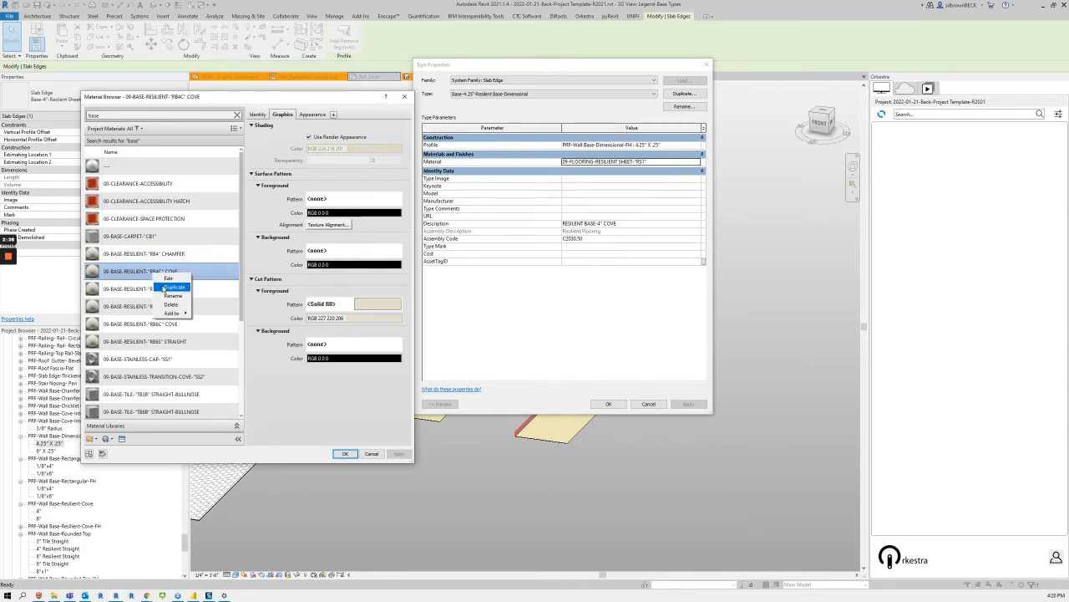
pyautogui.click(165, 287)
pyautogui.click(159, 288)
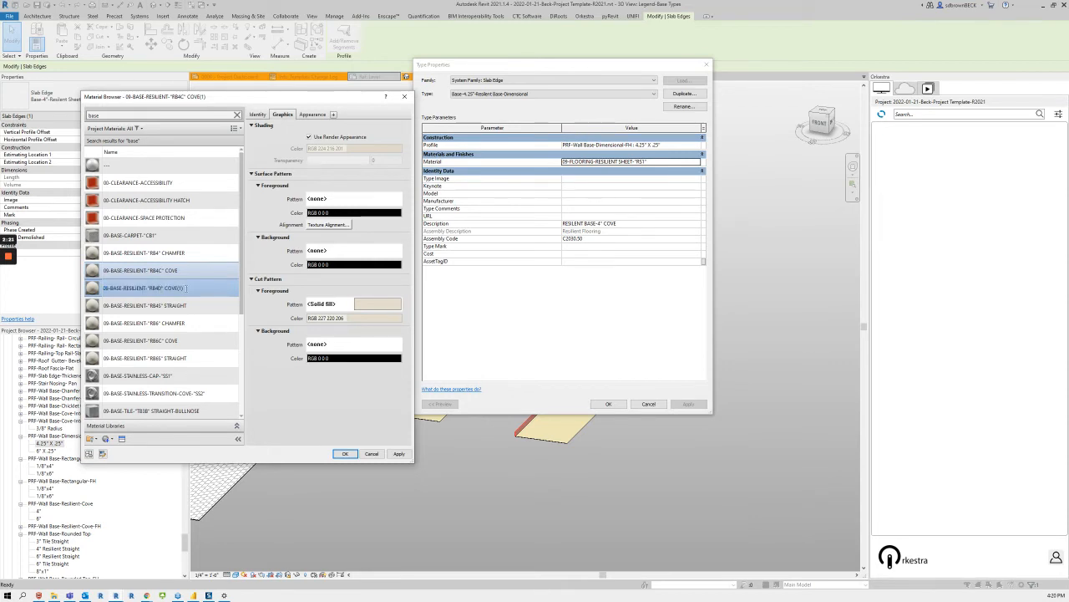
pyautogui.press('BackSpace')
pyautogui.press('BackSpace')
pyautogui.press('BackSpace')
pyautogui.write('DIM')
# Step: Set the new material's description to RESILIENT BASE 4.25" DIMENSIONAL and its mark to RB4D
pyautogui.click(259, 114)
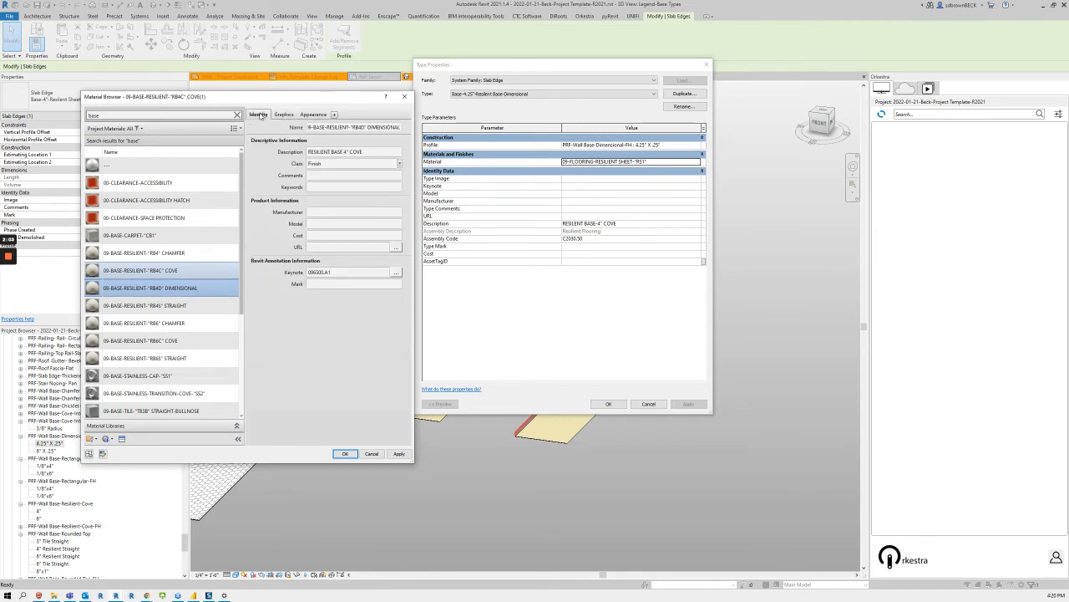
pyautogui.click(347, 152)
pyautogui.click(351, 152)
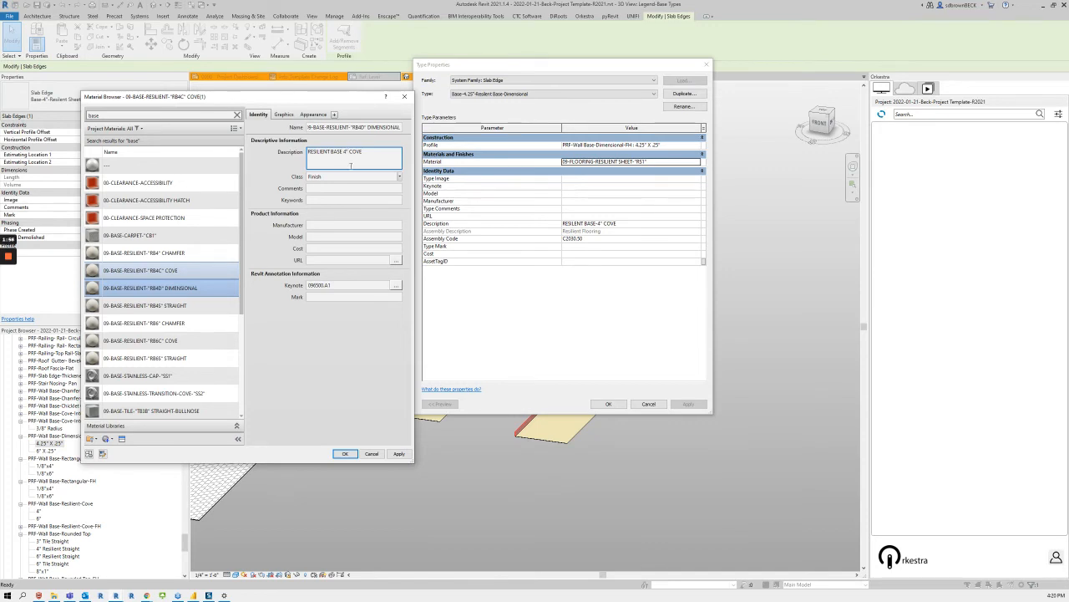
pyautogui.write('.25" DIMENSIONAL')
pyautogui.click(334, 294)
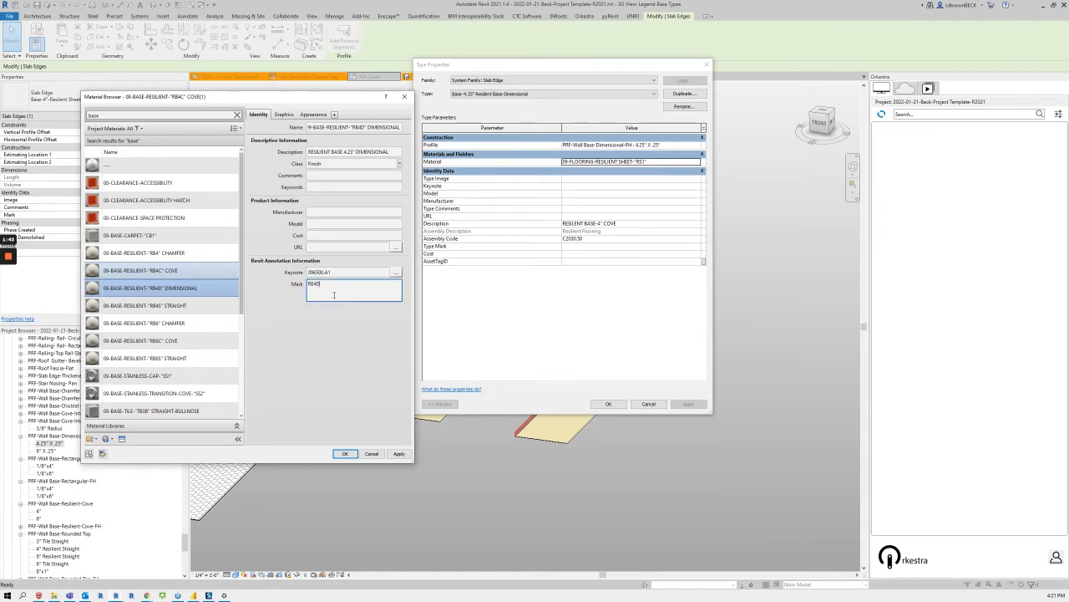
# Step: Check the material's graphics and appearance settings and assign it to the slab edge type
pyautogui.click(284, 115)
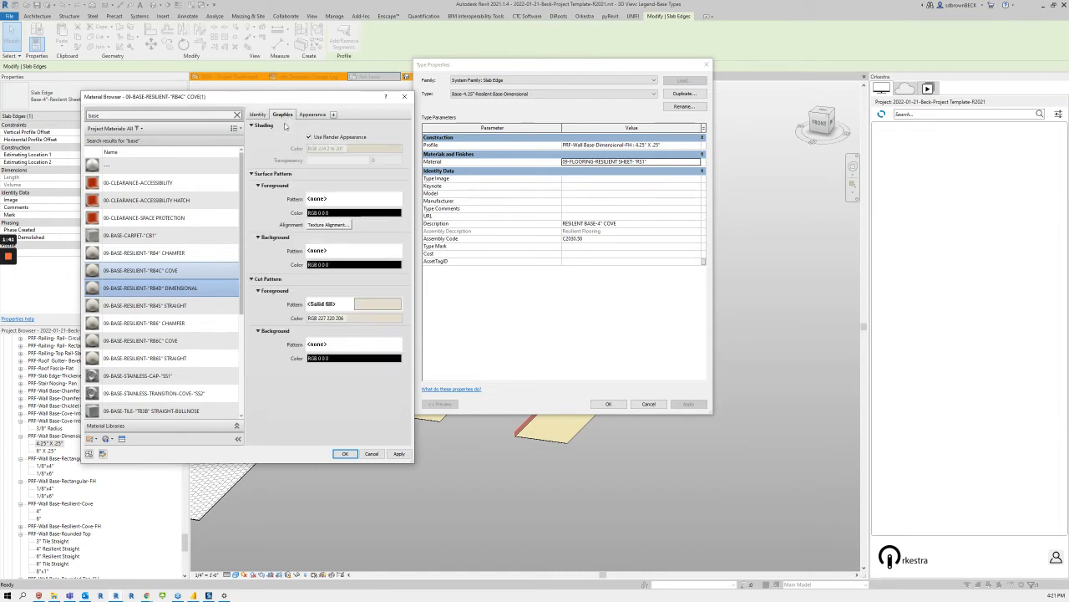
pyautogui.click(310, 116)
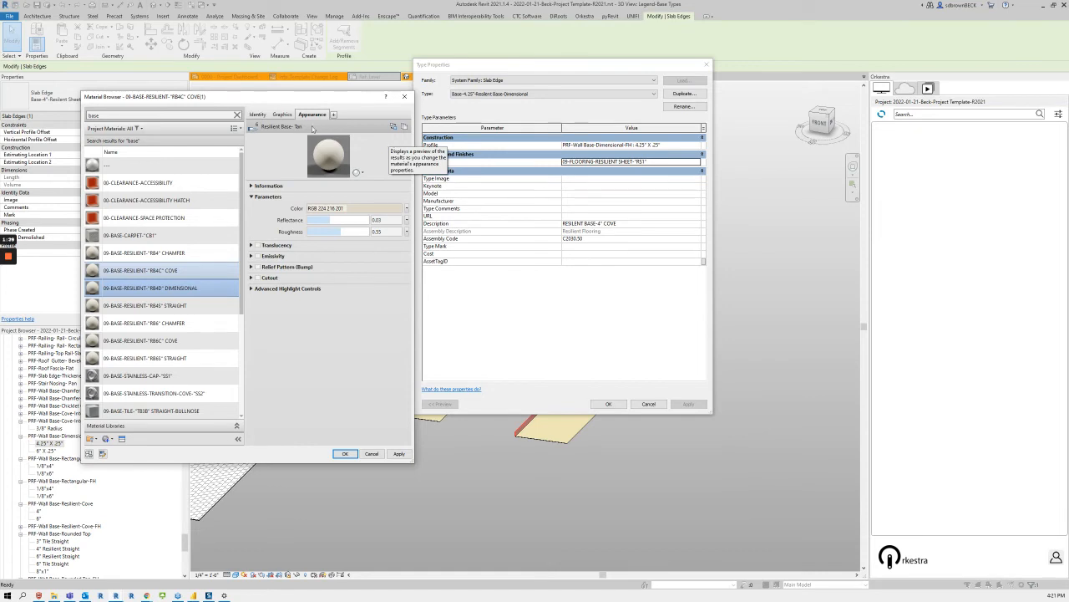
pyautogui.click(345, 453)
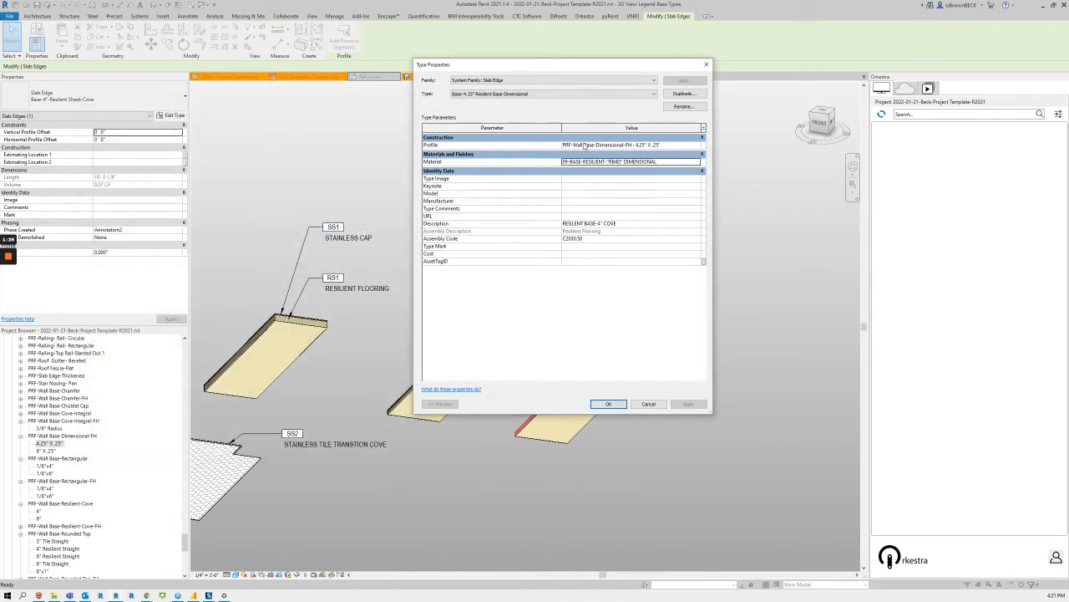
# Step: Change the slab edge type's description to RESILIENT BASE-4.25" DIMENSIONAL
pyautogui.click(619, 223)
pyautogui.press('BackSpace')
pyautogui.press('BackSpace')
pyautogui.press('BackSpace')
pyautogui.press('BackSpace')
pyautogui.press('BackSpace')
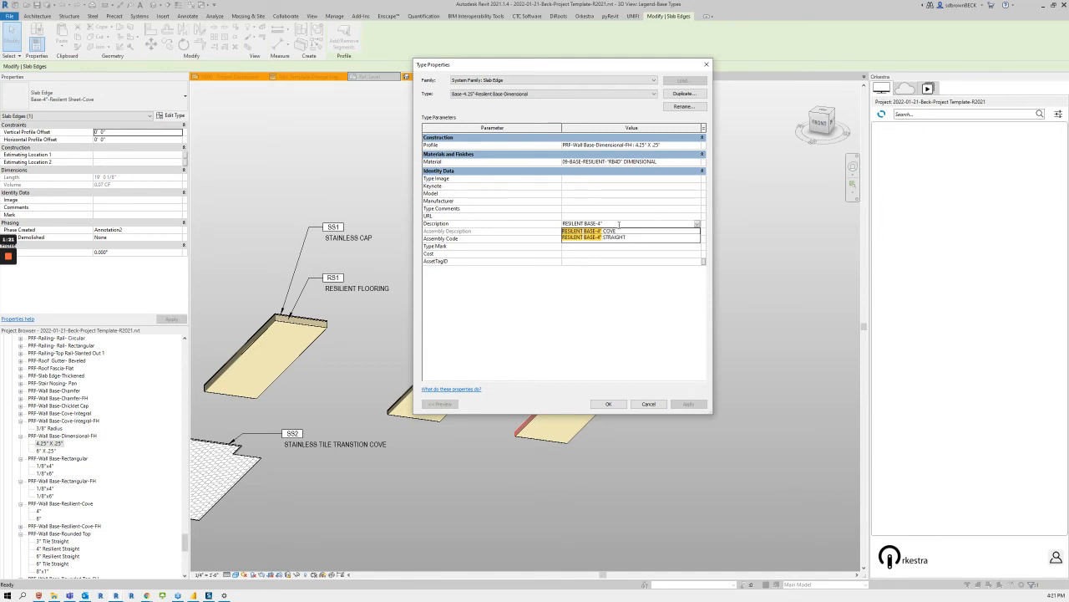
pyautogui.write('DIMENSIONAL')
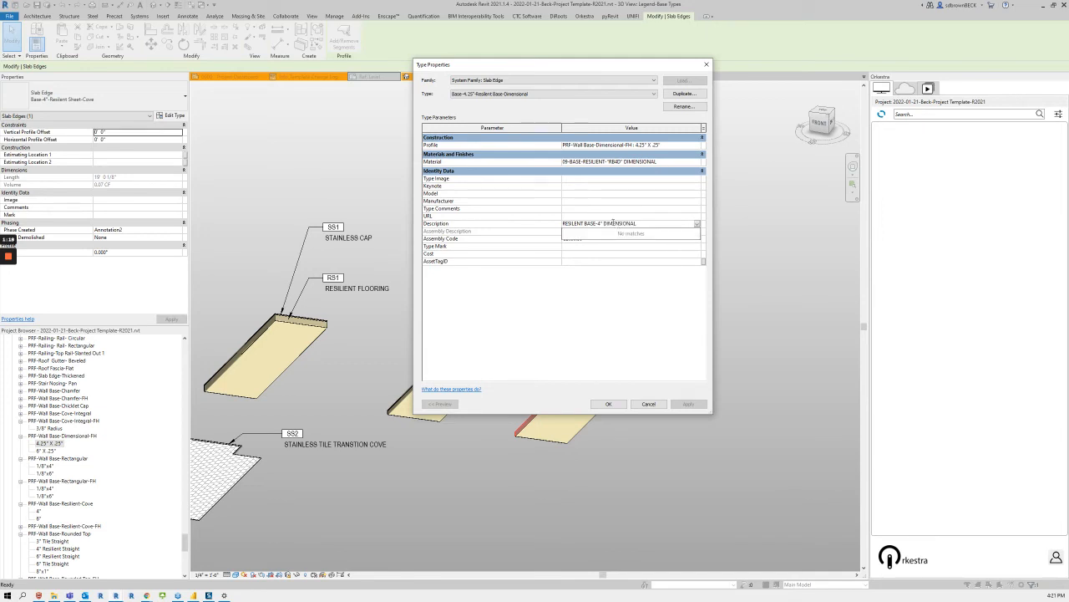
pyautogui.press('Return')
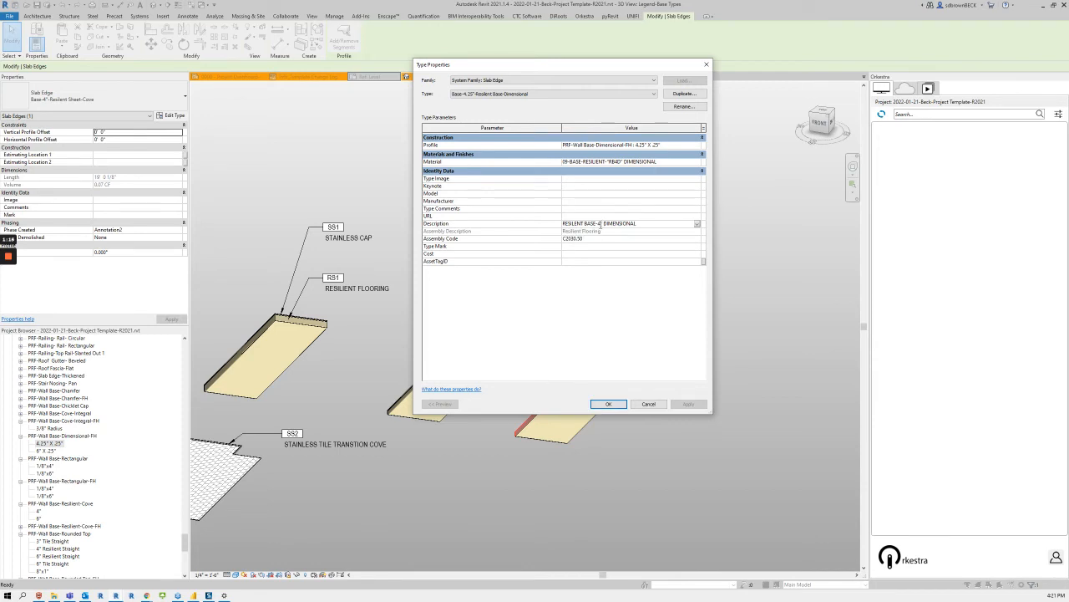
pyautogui.click(600, 224)
pyautogui.write('.25')
# Step: Review the flooring assembly codes, keep C2030.50 - Resilient Flooring, and apply the slab edge type properties
pyautogui.click(582, 240)
pyautogui.click(697, 241)
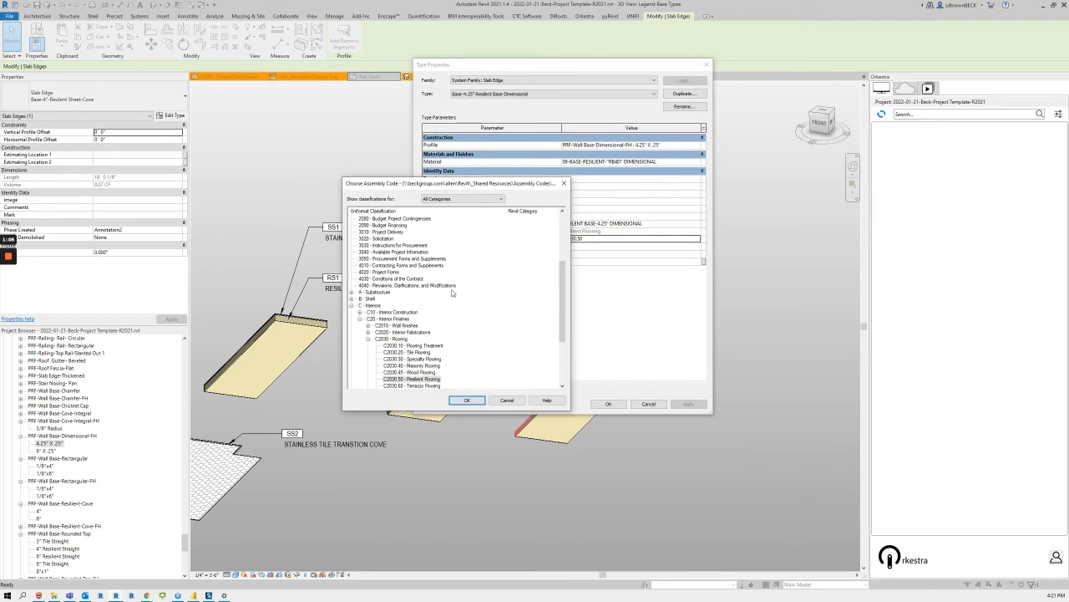
pyautogui.scroll(-1, 447, 326)
pyautogui.scroll(-1, 413, 383)
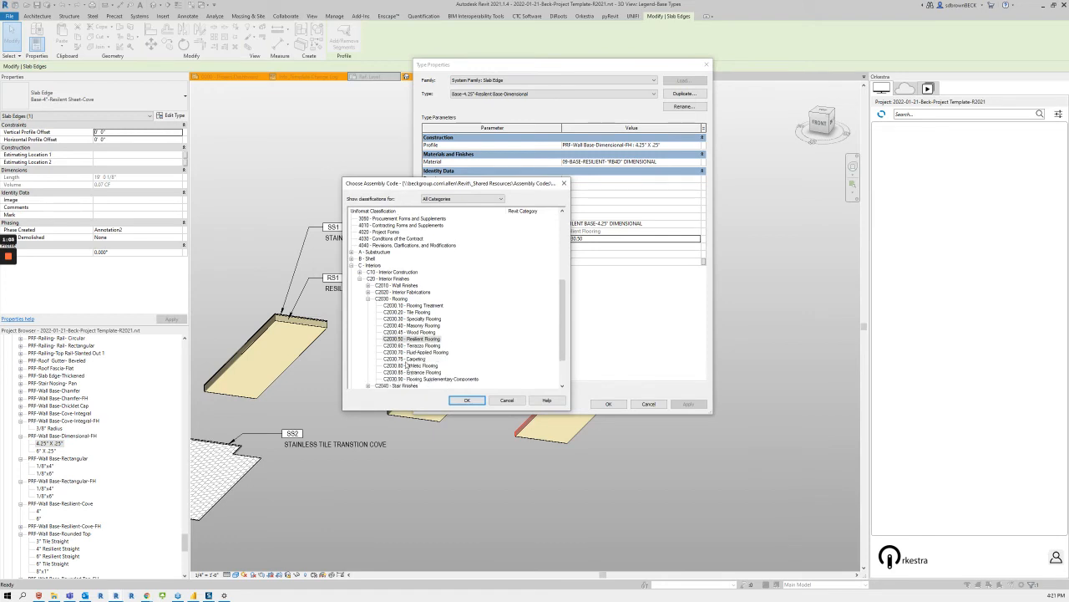
pyautogui.click(467, 401)
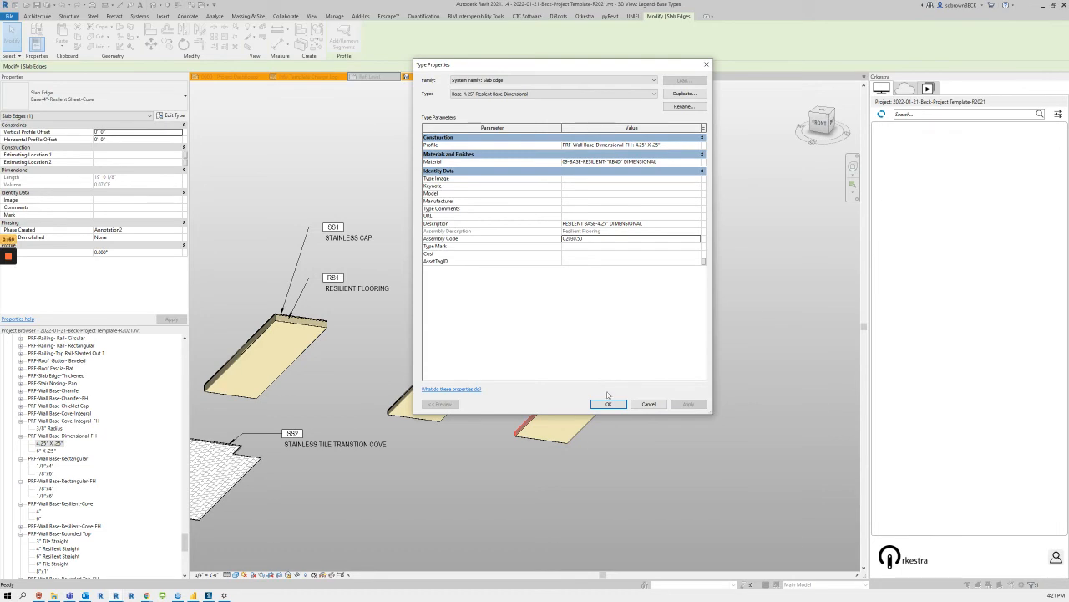
pyautogui.click(609, 404)
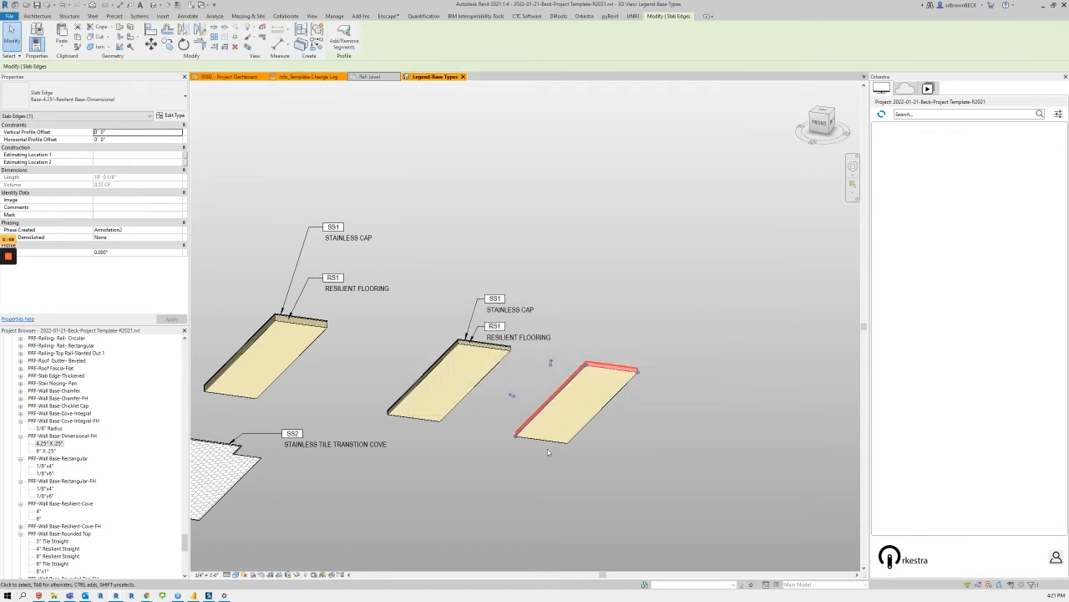
# Step: Add a slab edge segment of the dimensional base along the front short edge of the copied floor
pyautogui.scroll(5, 508, 419)
pyautogui.scroll(2, 509, 419)
pyautogui.click(538, 382)
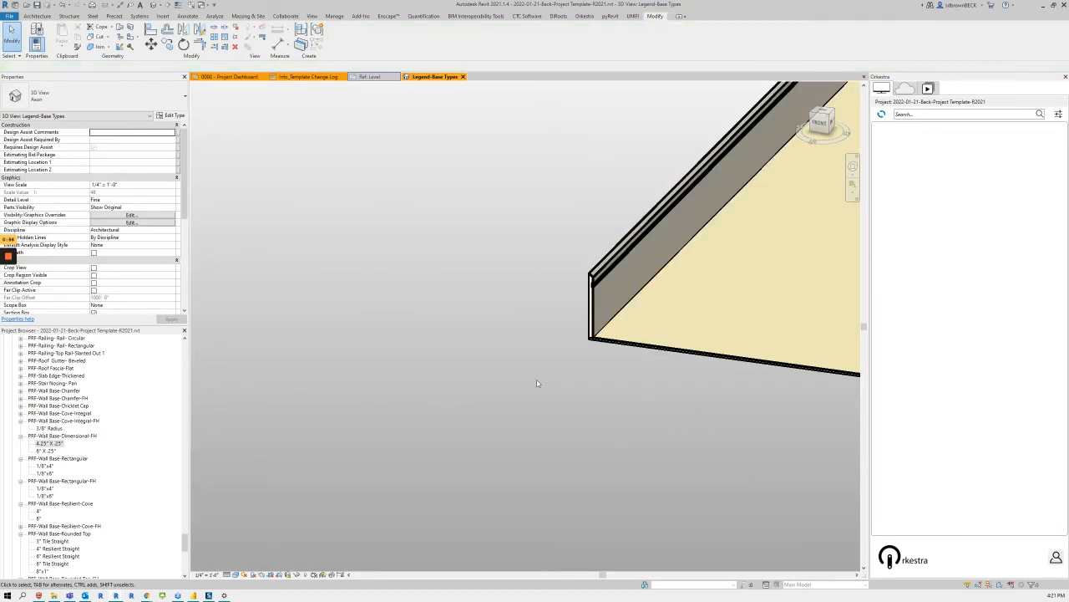
pyautogui.moveTo(542, 366); pyautogui.dragTo(273, 370, button='middle')
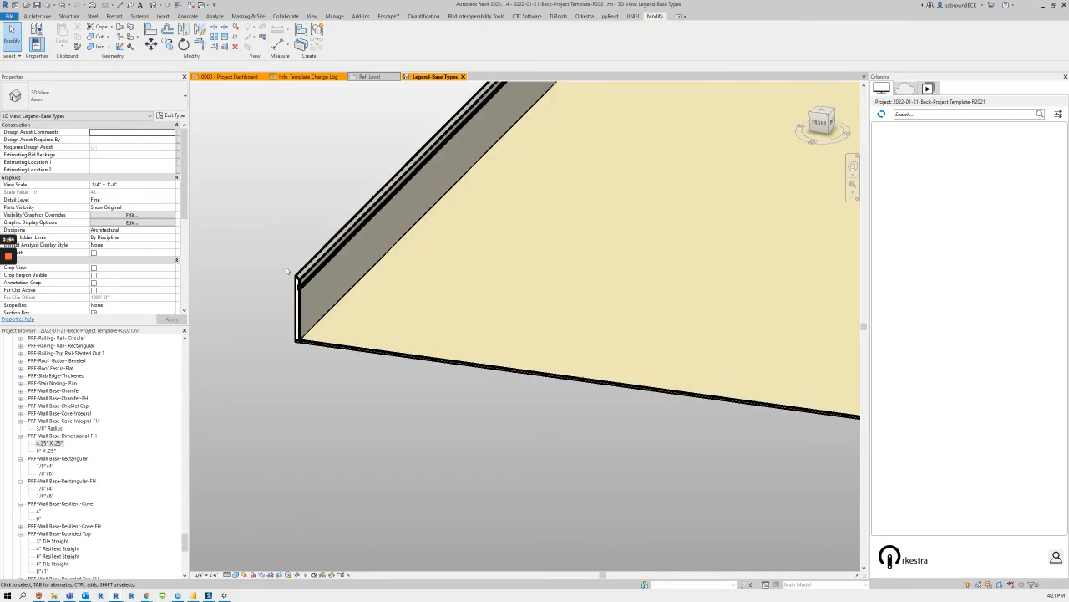
pyautogui.click(303, 285)
pyautogui.click(343, 38)
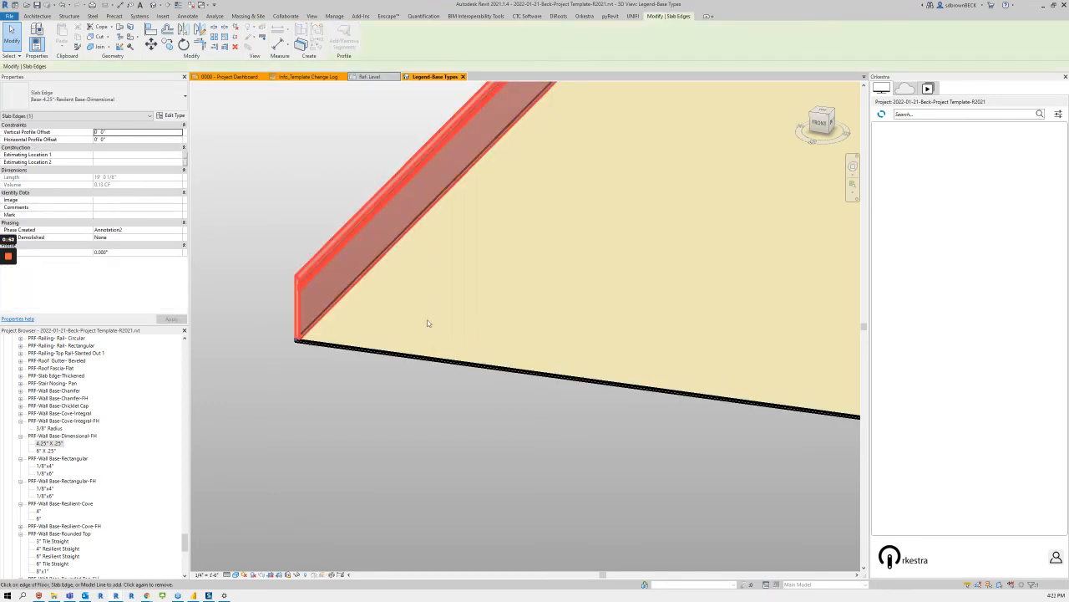
pyautogui.click(418, 353)
pyautogui.scroll(-3, 443, 334)
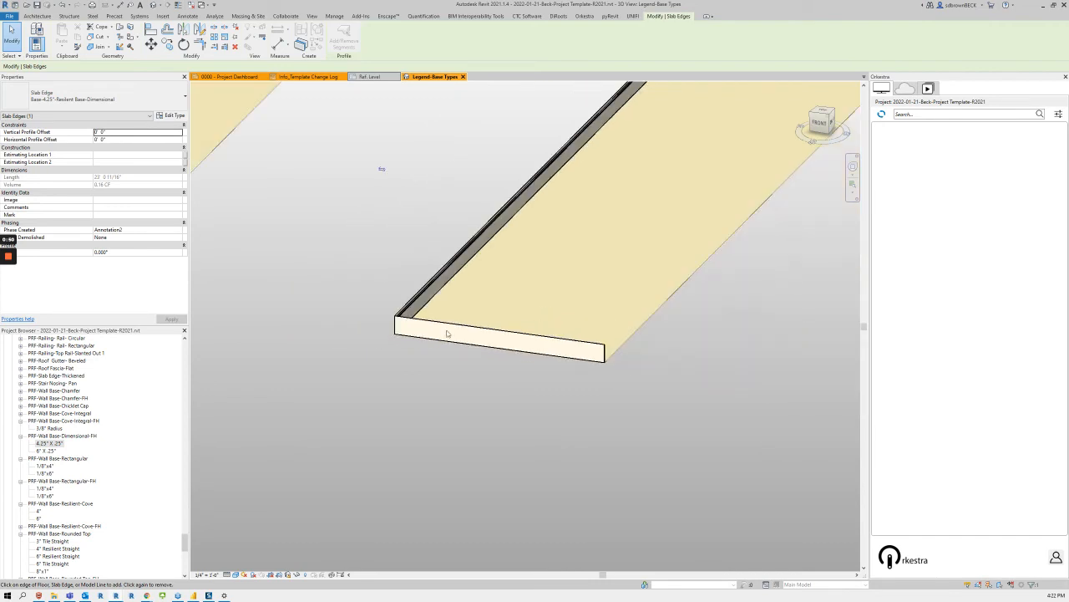
pyautogui.press('Escape')
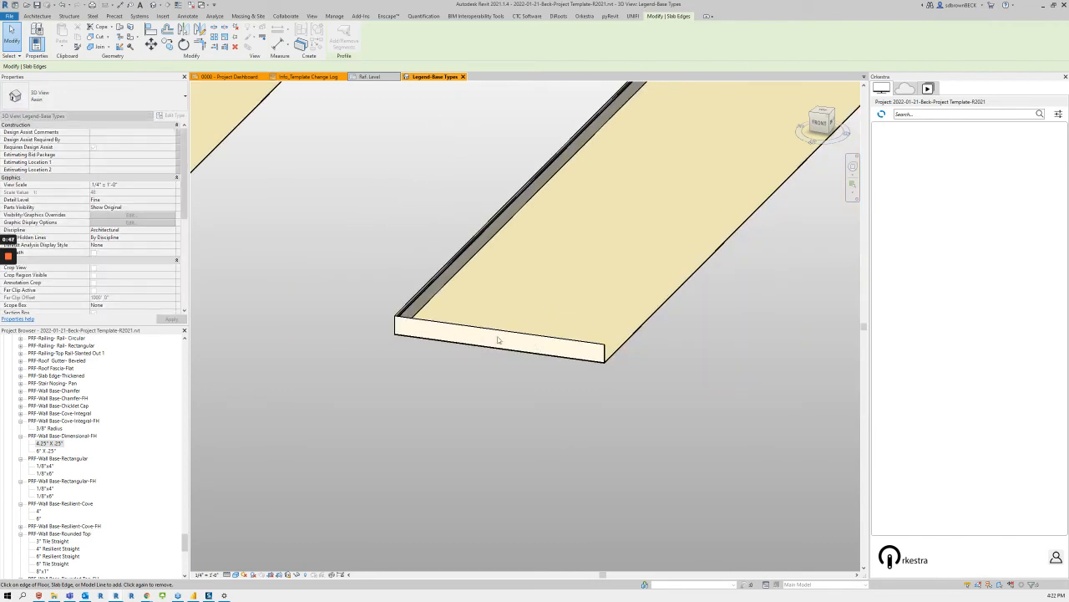
# Step: Dismiss the save reminder and tag the material of the base along the floor's back edge with mark and description
pyautogui.scroll(-2, 499, 340)
pyautogui.moveTo(601, 258); pyautogui.dragTo(525, 328, button='middle')
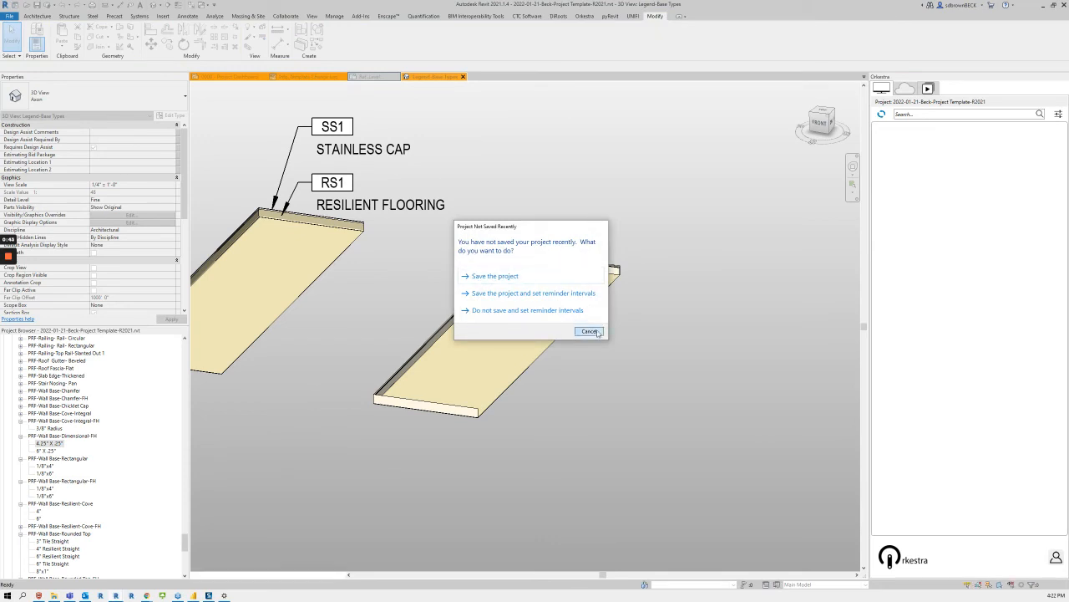
pyautogui.click(590, 331)
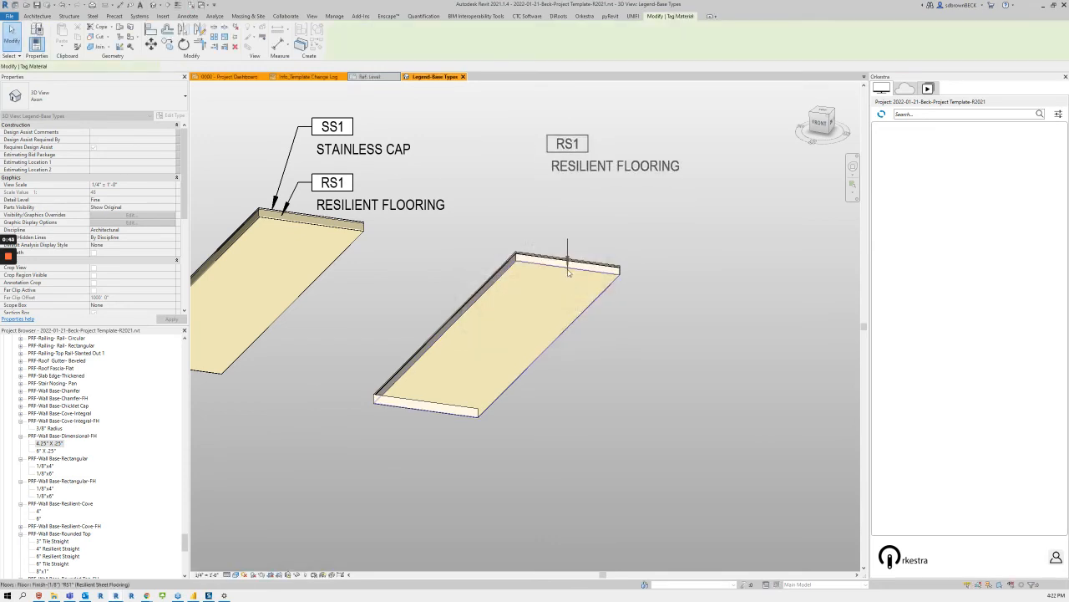
pyautogui.click(590, 223)
pyautogui.press('Escape')
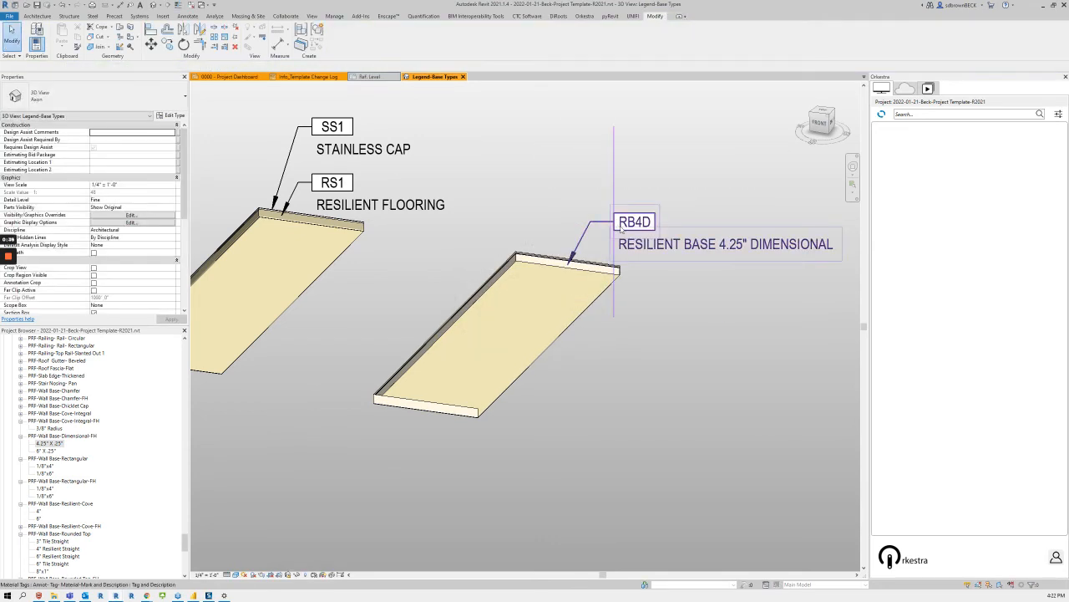
# Step: Try the Description Only type on the new material tag, and change it to Mark Only
pyautogui.click(622, 228)
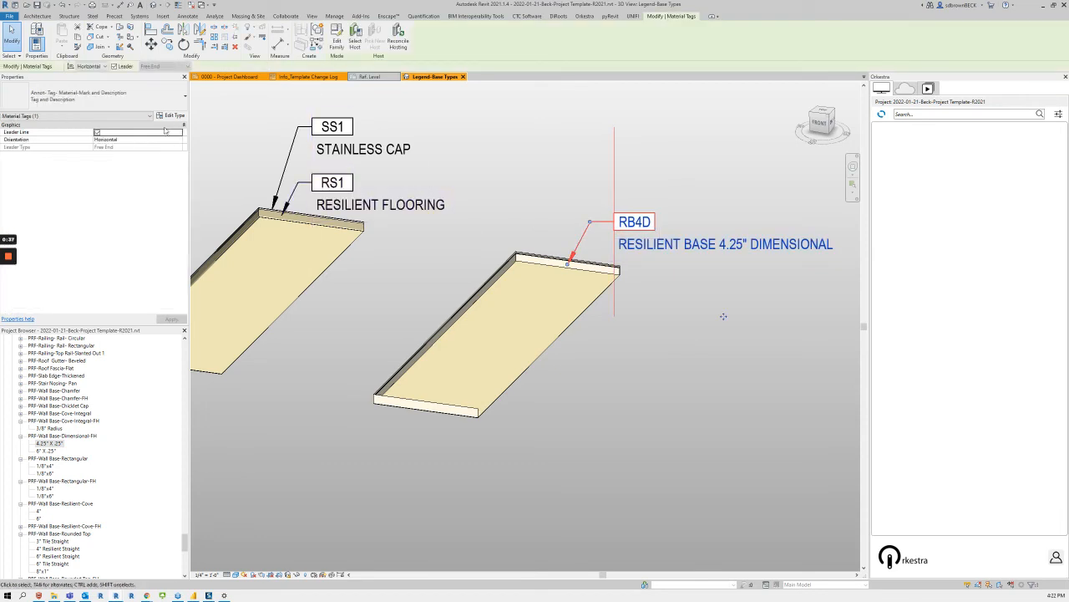
pyautogui.click(125, 95)
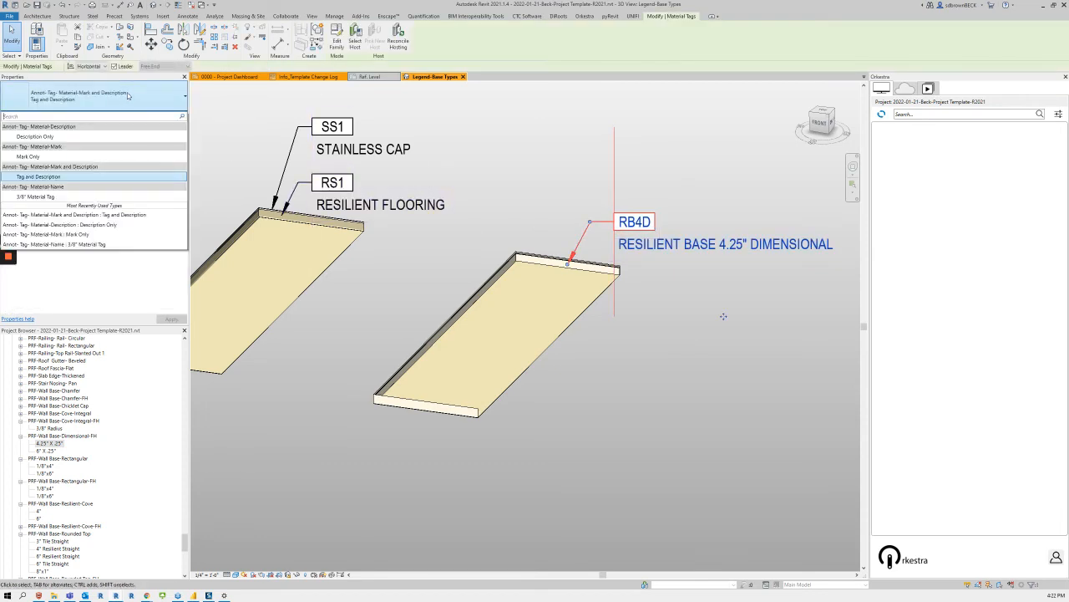
pyautogui.click(91, 137)
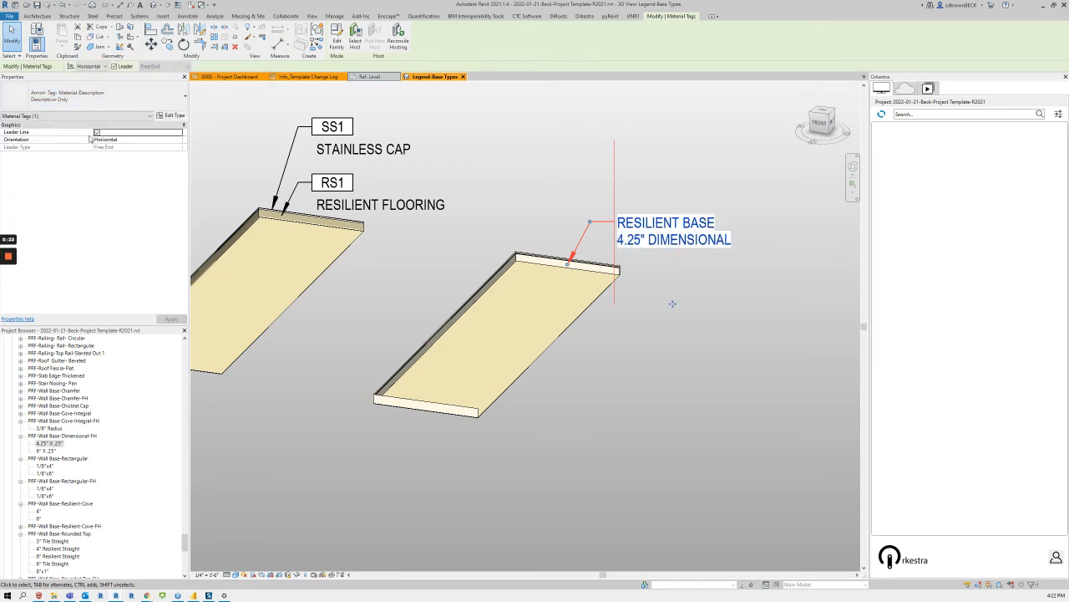
pyautogui.click(87, 99)
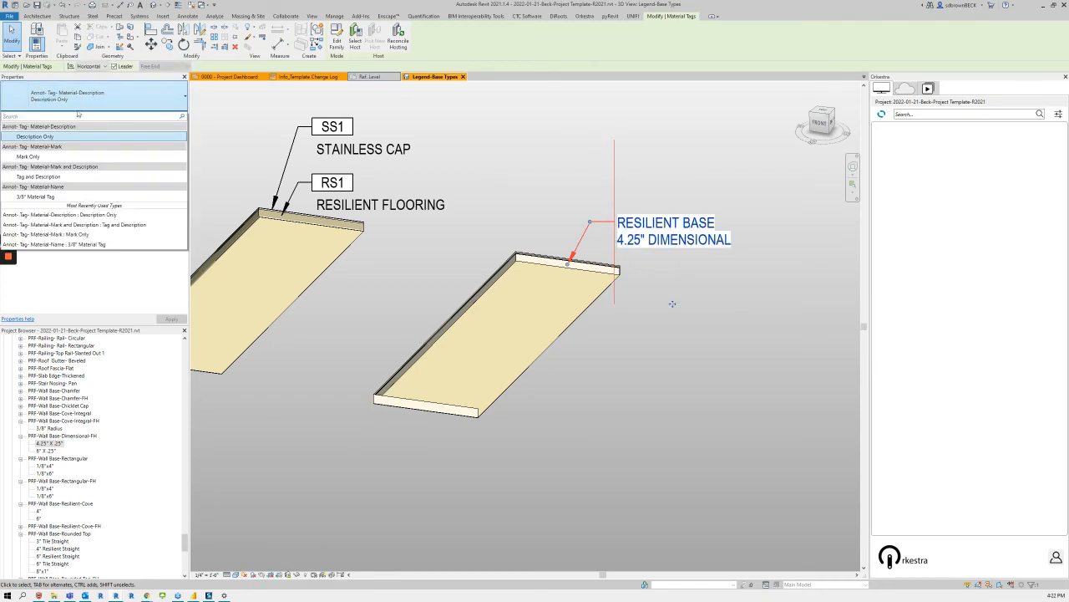
pyautogui.click(29, 156)
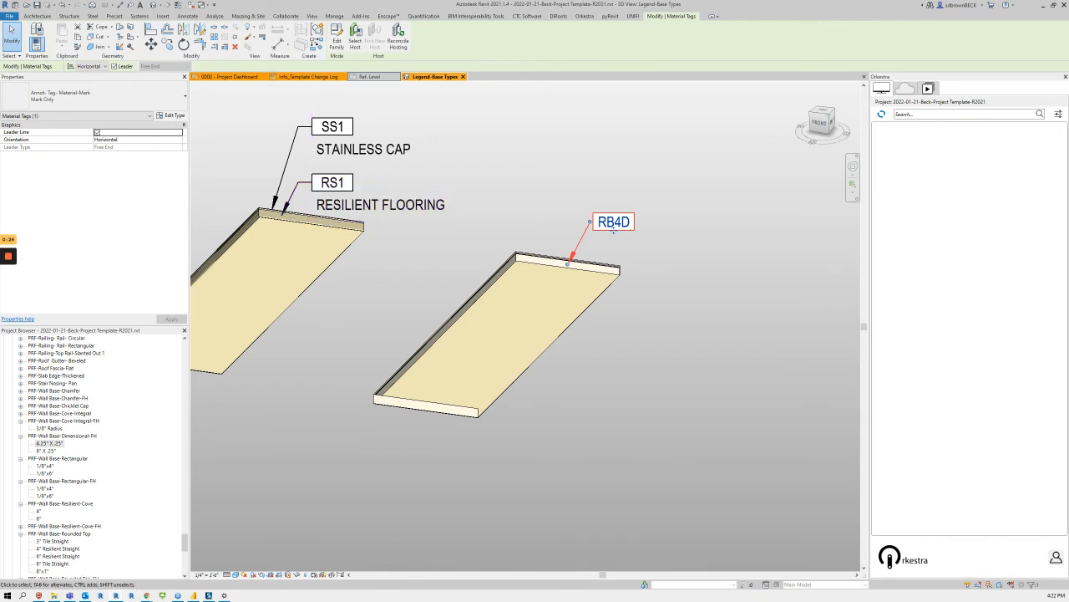
# Step: Switch to the BPM15-BIM SharePoint site in the browser, open Revit Families: Creating New Families, and look through its video trainings
pyautogui.moveTo(2, 32); pyautogui.dragTo(681, 108)
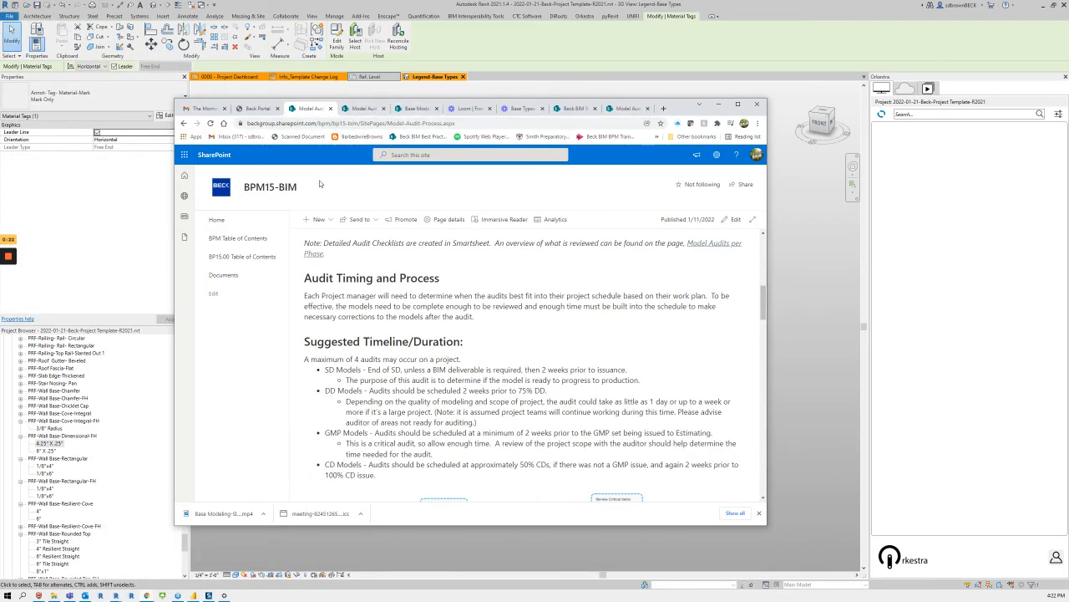
pyautogui.click(213, 220)
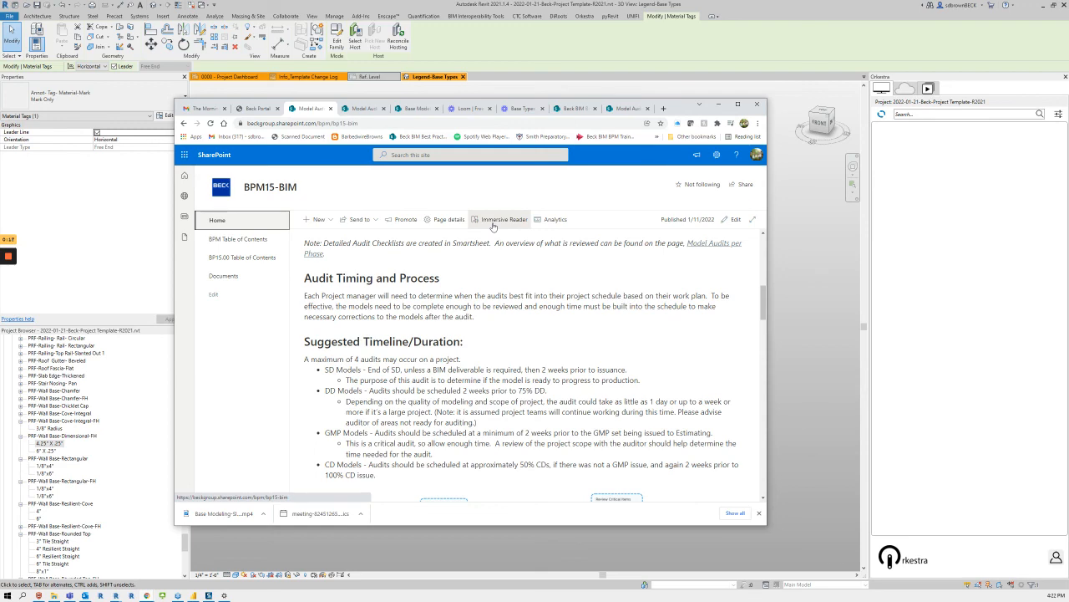
pyautogui.scroll(-5, 501, 251)
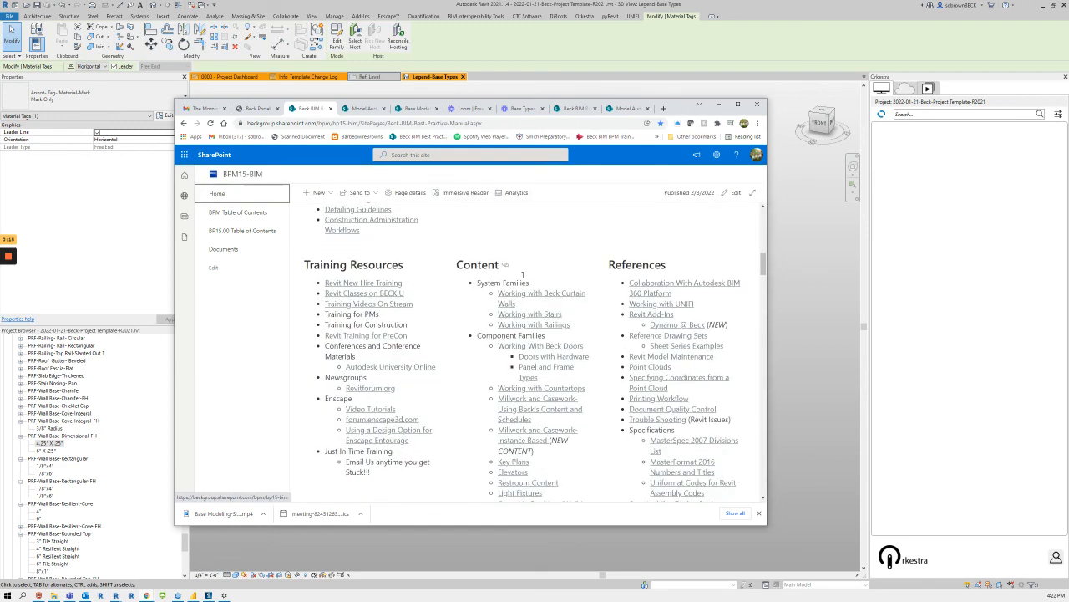
pyautogui.scroll(-3, 523, 274)
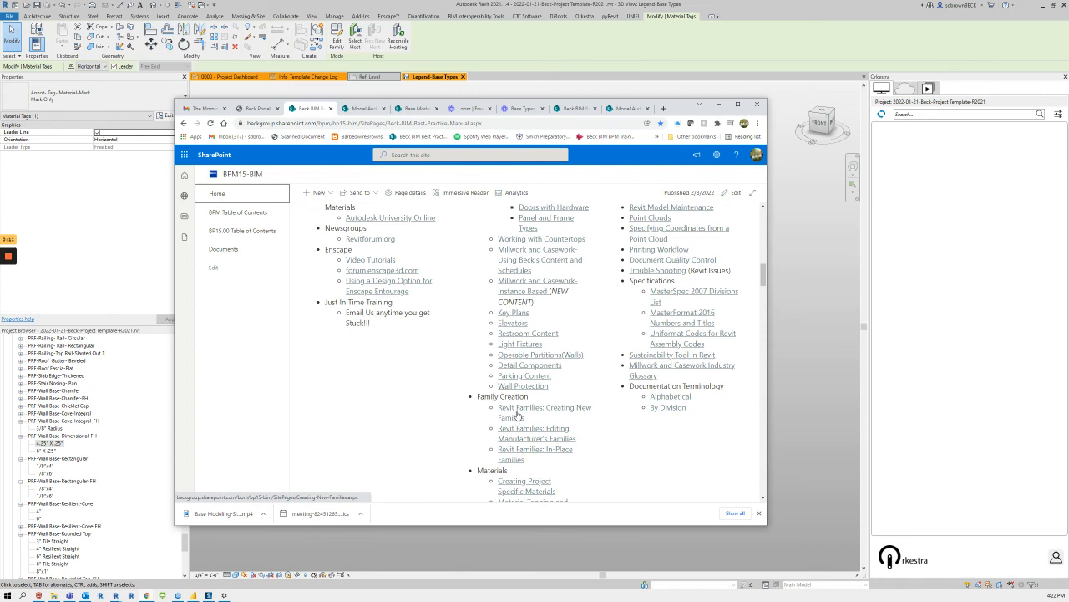
pyautogui.click(518, 415)
pyautogui.scroll(-8, 520, 336)
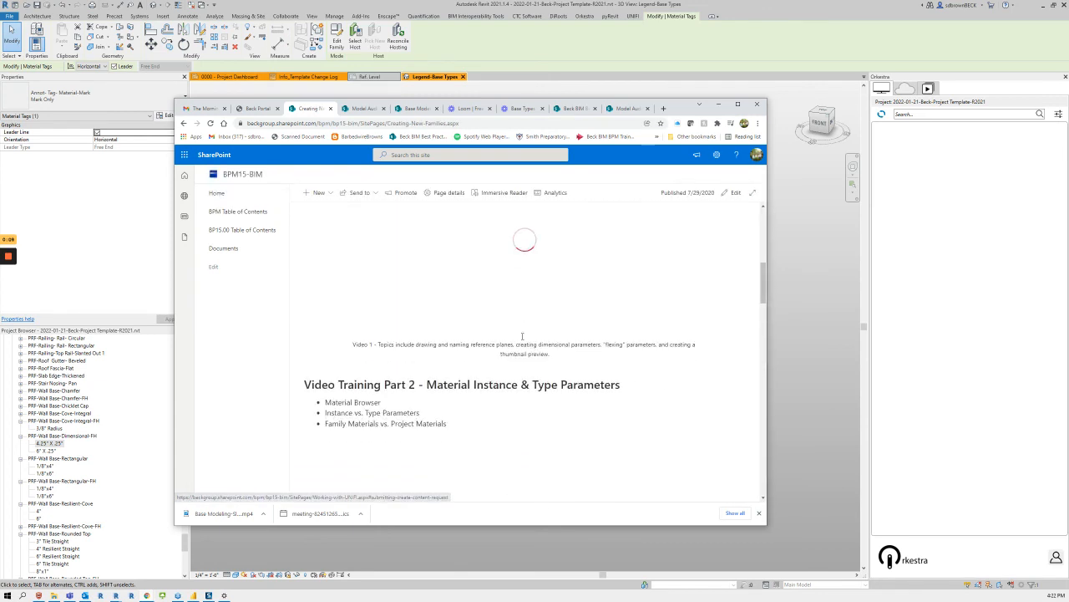
pyautogui.scroll(-5, 522, 336)
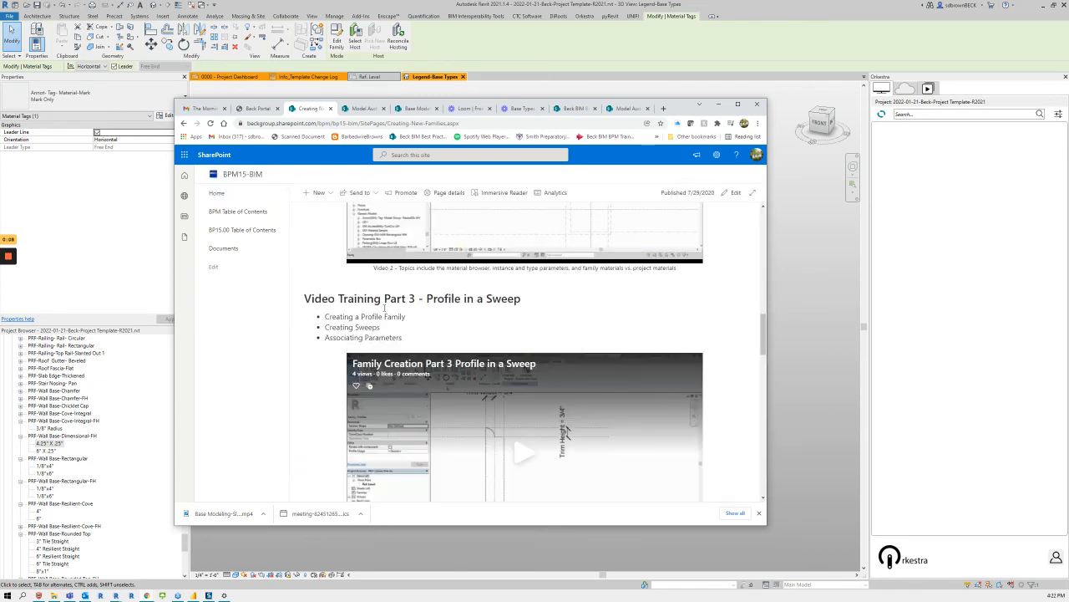
# Step: Return to the BPM15-BIM home page and look through its modeling and documentation links
pyautogui.scroll(13, 464, 327)
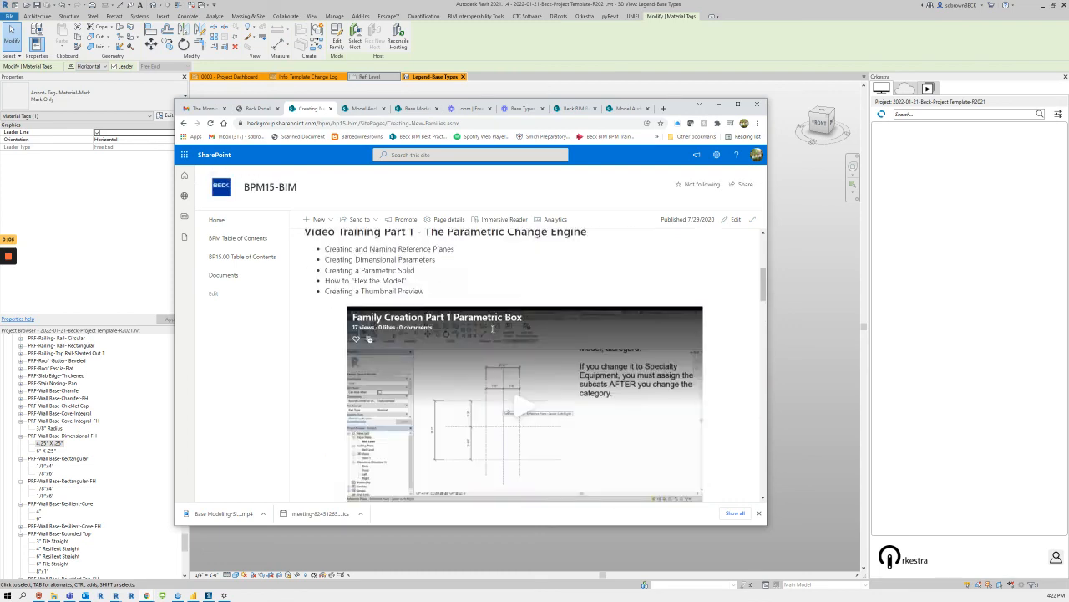
pyautogui.click(216, 220)
pyautogui.scroll(-3, 653, 404)
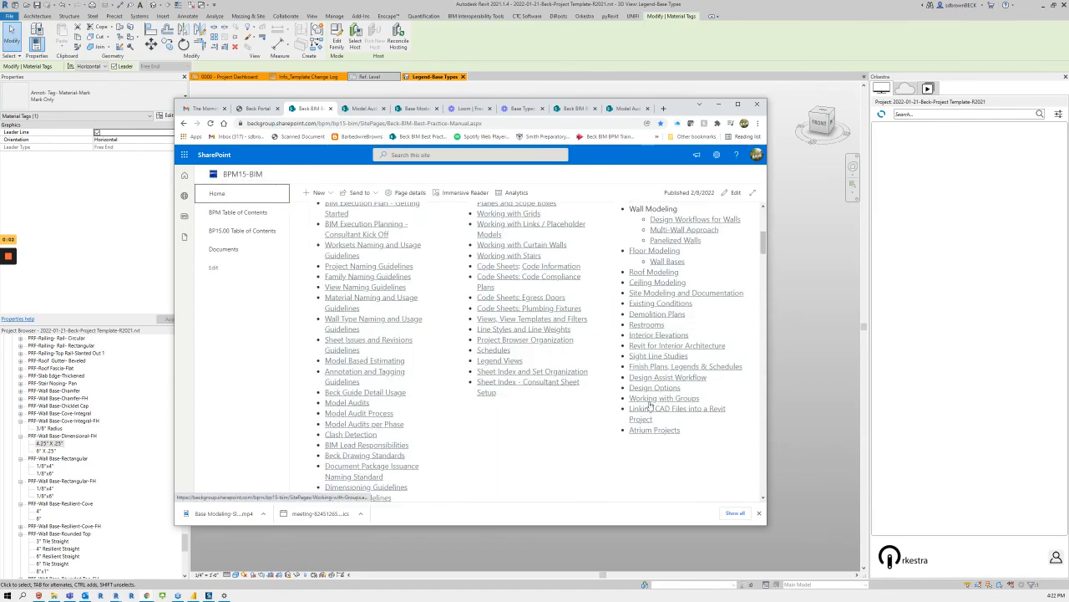